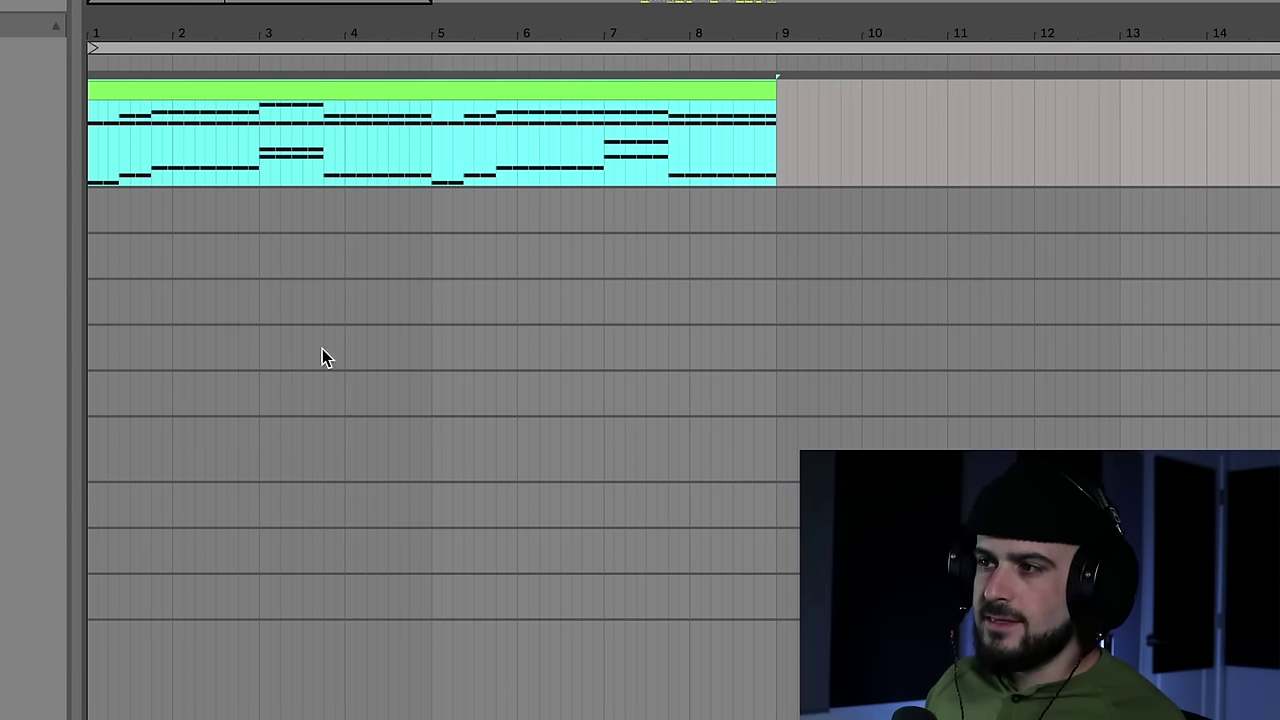
{"action": "left_click", "coordinate": [365, 452]}
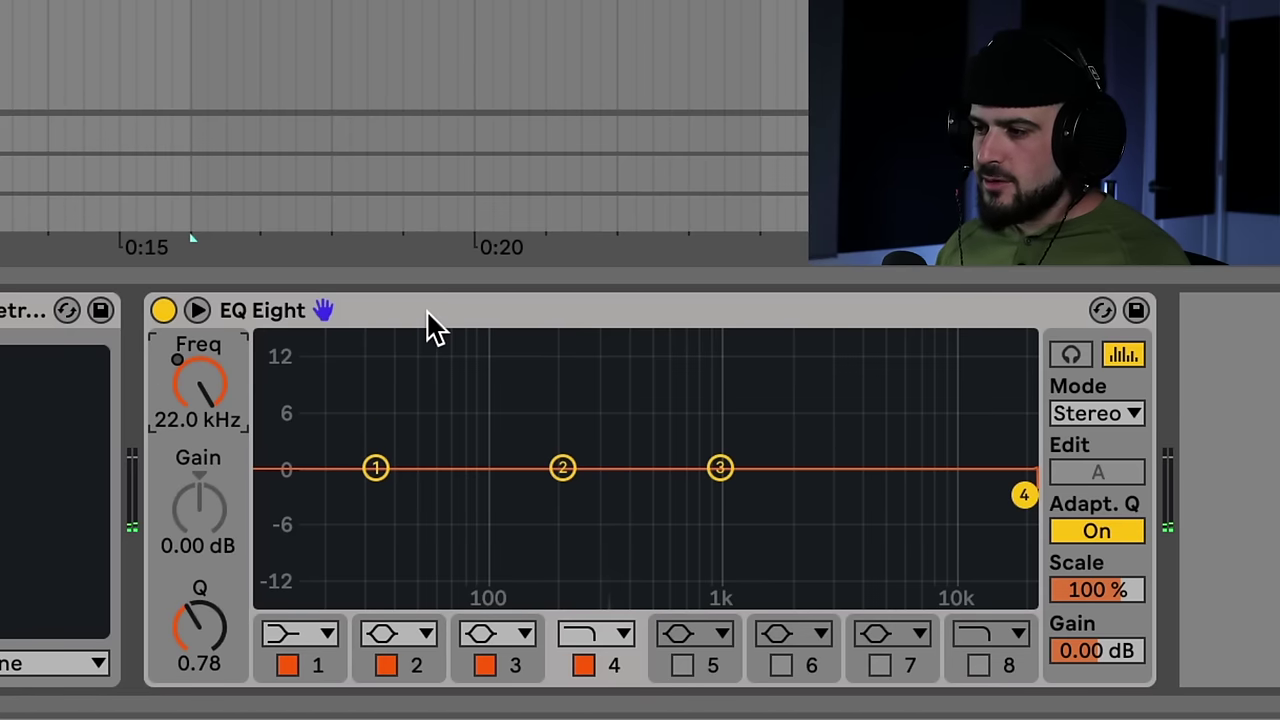
Make EQ Eight band 4 a low-pass, automate its cutoff up to 13.6 kHz, and play
{"action": "left_click", "coordinate": [428, 314]}
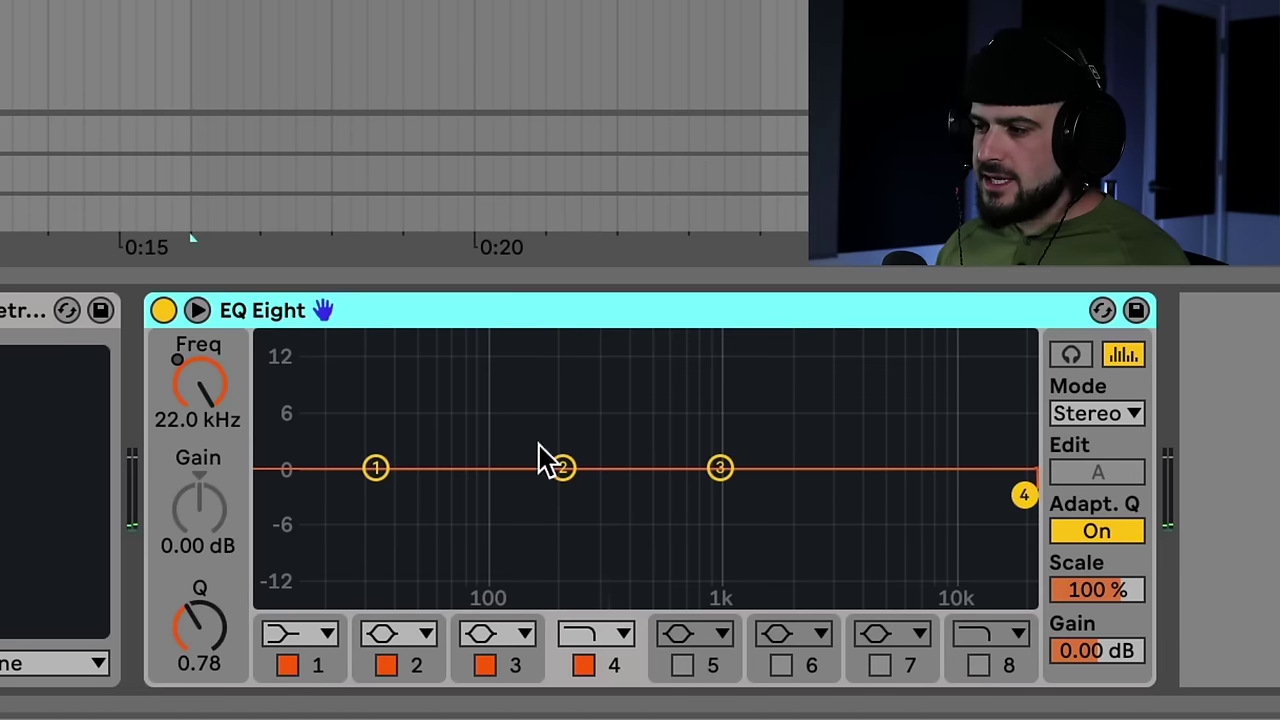
{"action": "left_click_drag", "start_coordinate": [199, 385], "coordinate": [199, 400]}
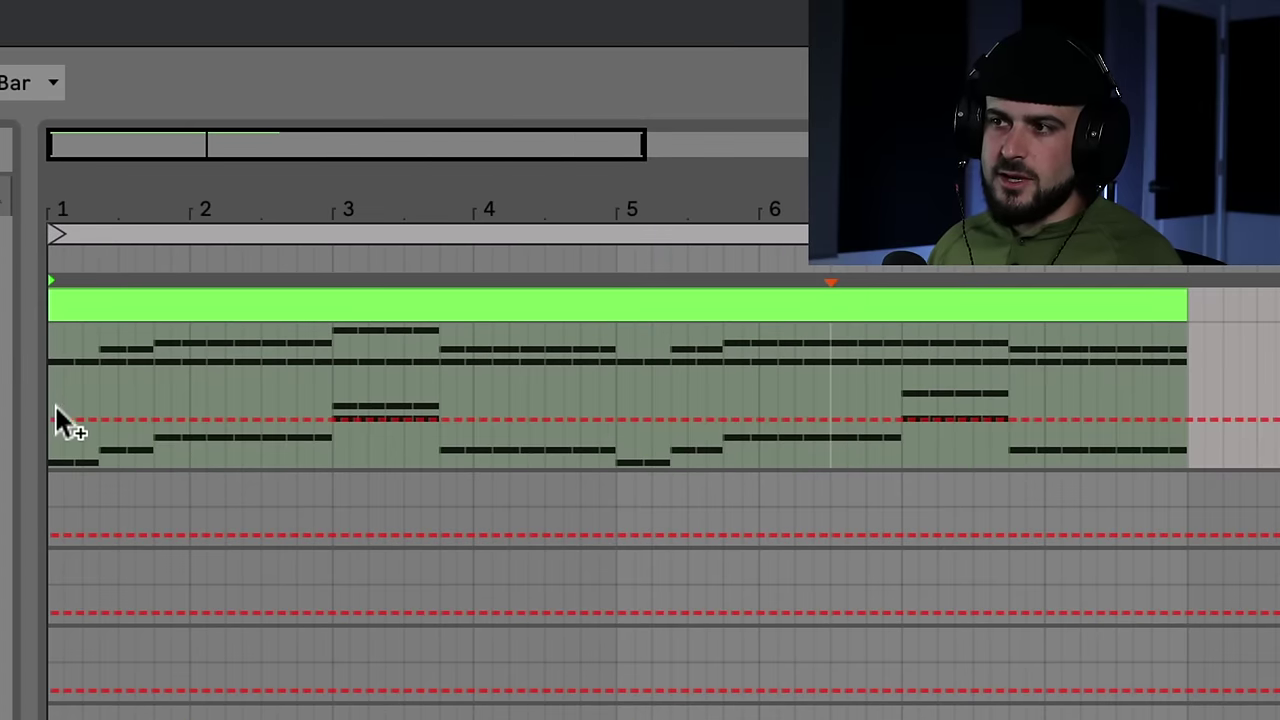
{"action": "left_click", "coordinate": [57, 421]}
{"action": "left_click_drag", "start_coordinate": [1205, 420], "coordinate": [1205, 333]}
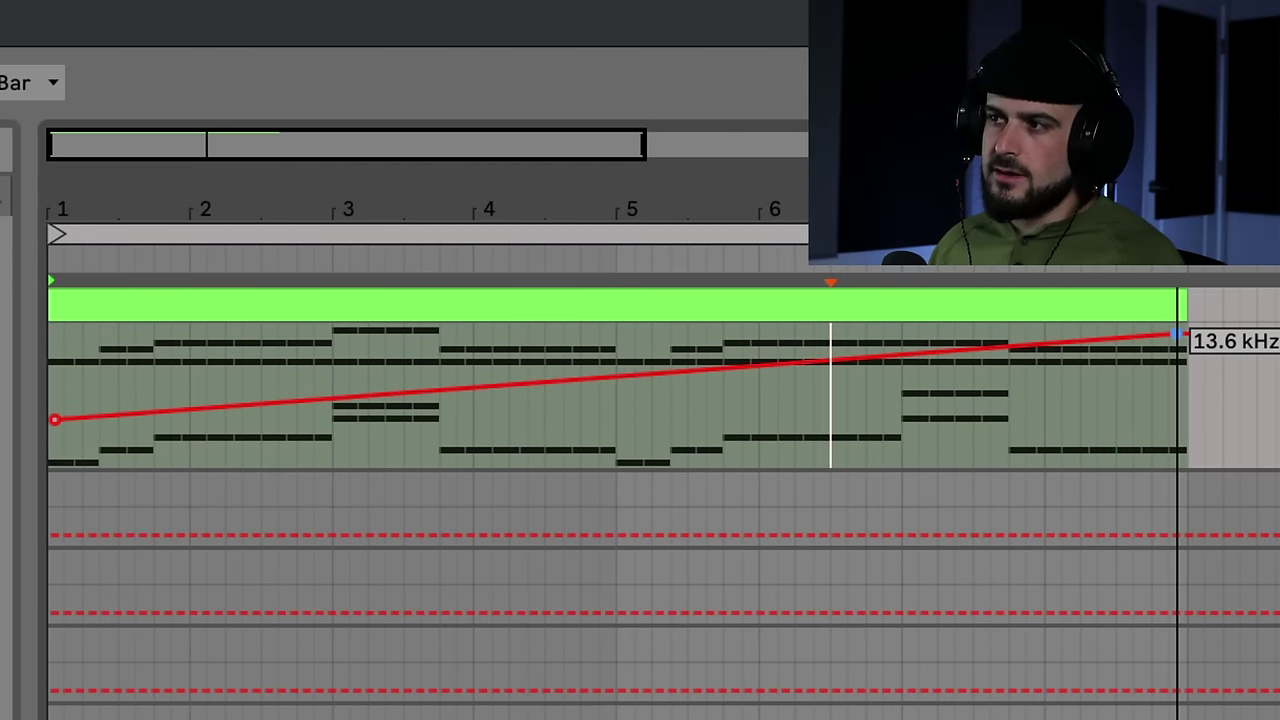
{"action": "key", "text": "space"}
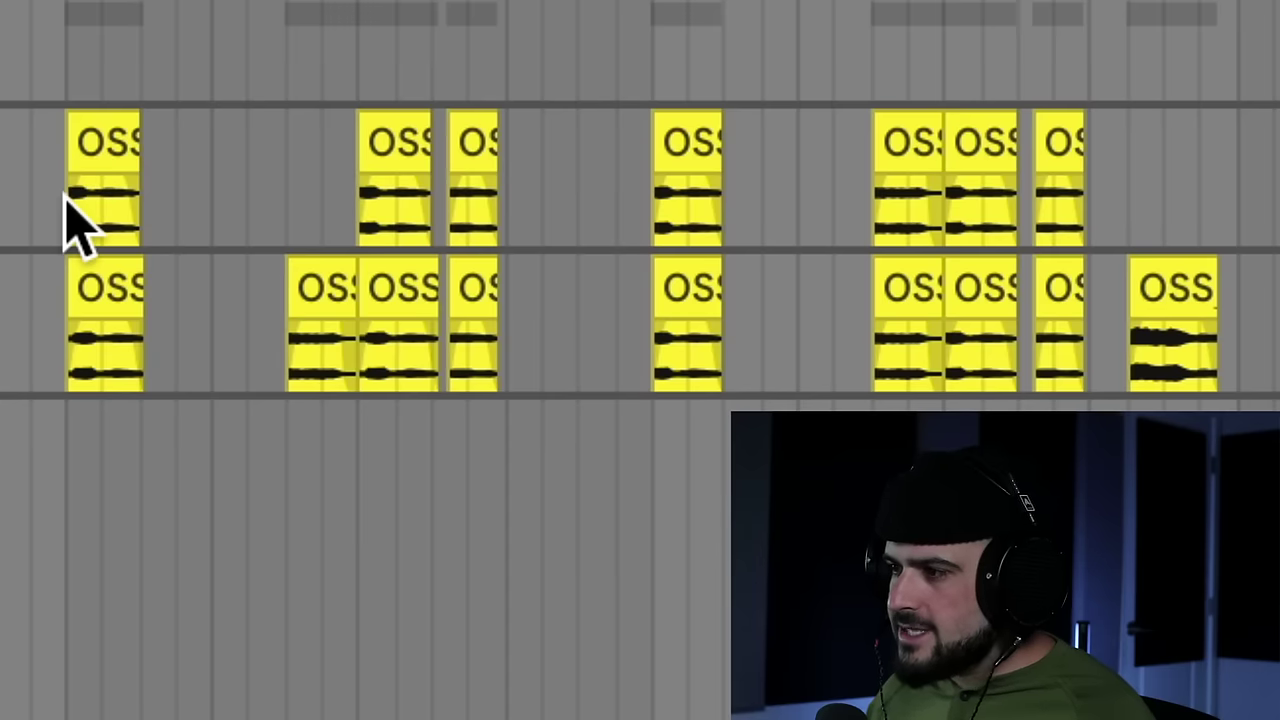
Select the row of OSS vocal chop clips and paste them onto another track
{"action": "left_click_drag", "start_coordinate": [66, 198], "coordinate": [1181, 222]}
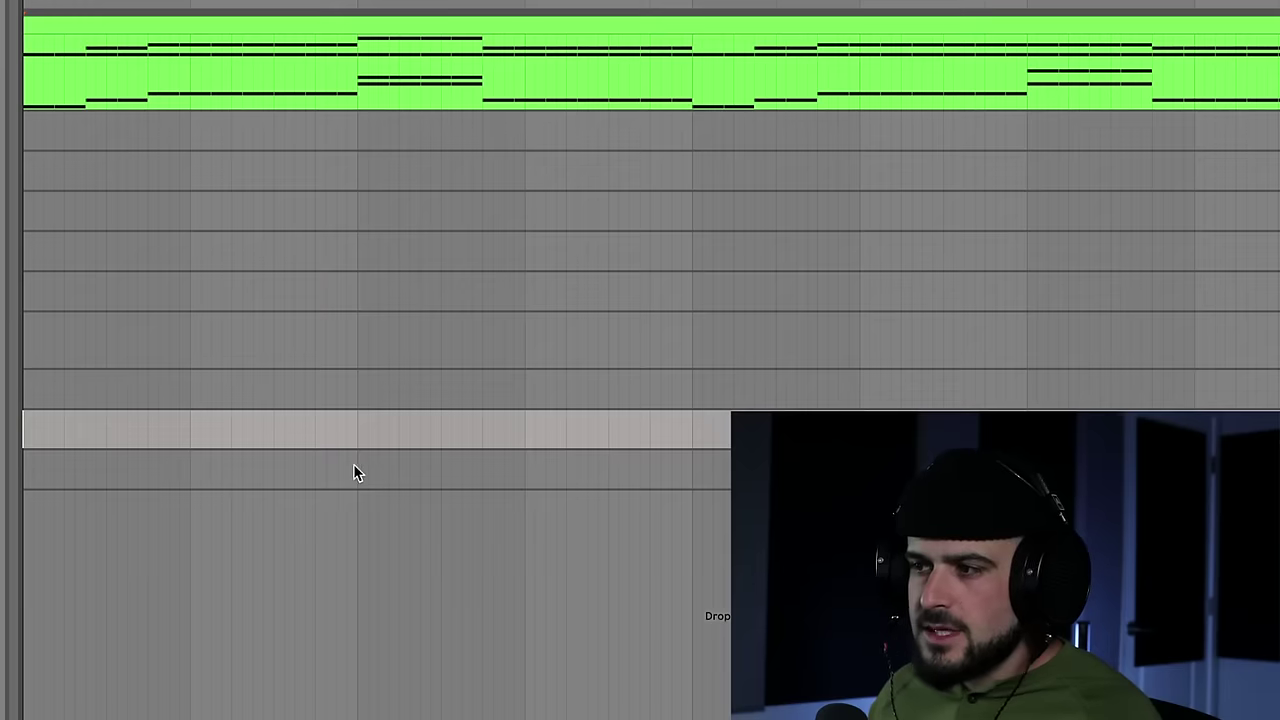
{"action": "key", "text": "ctrl+v"}
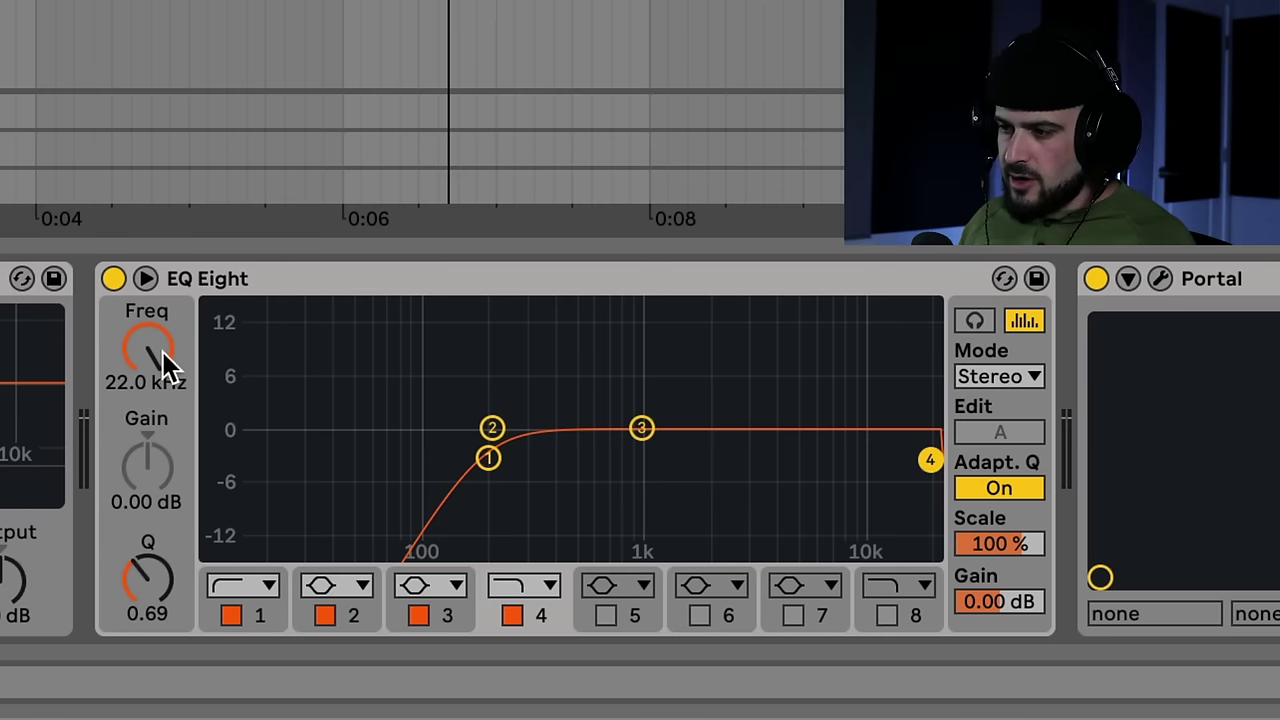
Lower the chords' EQ Eight high-cut to 1.69 kHz and play back the filtered sound
{"action": "left_click_drag", "start_coordinate": [157, 366], "coordinate": [157, 376]}
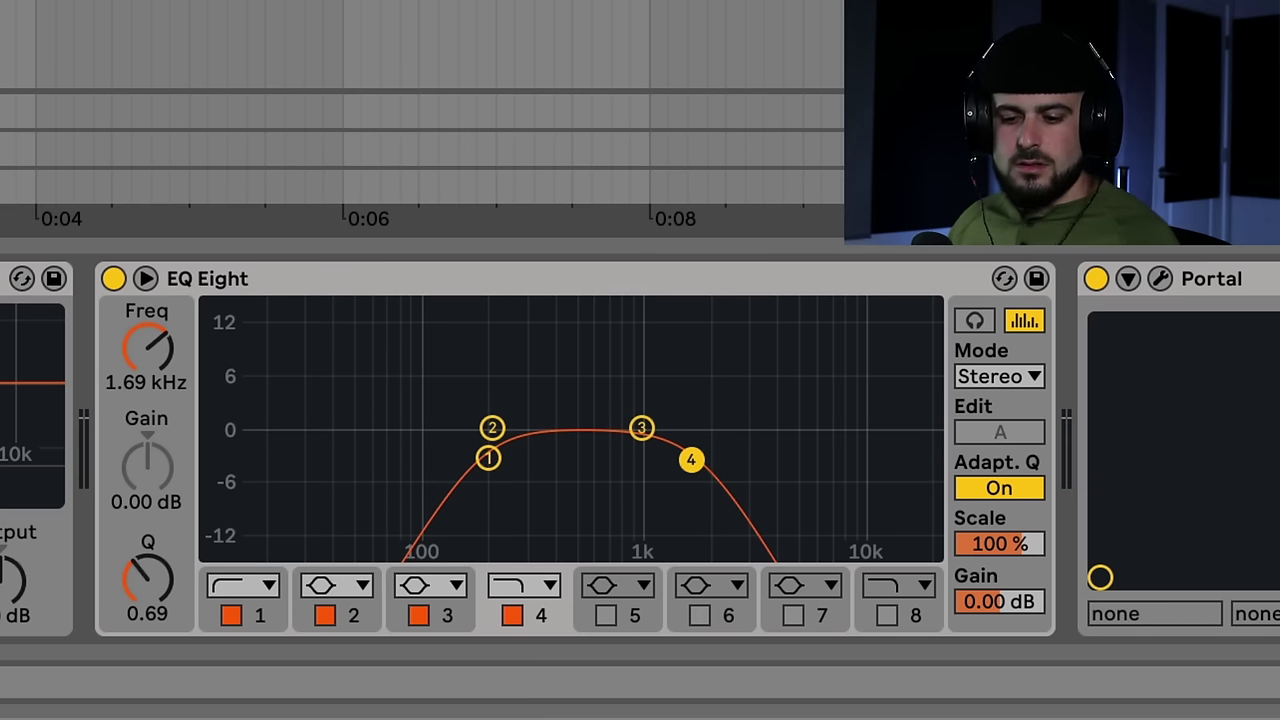
{"action": "key", "text": "space"}
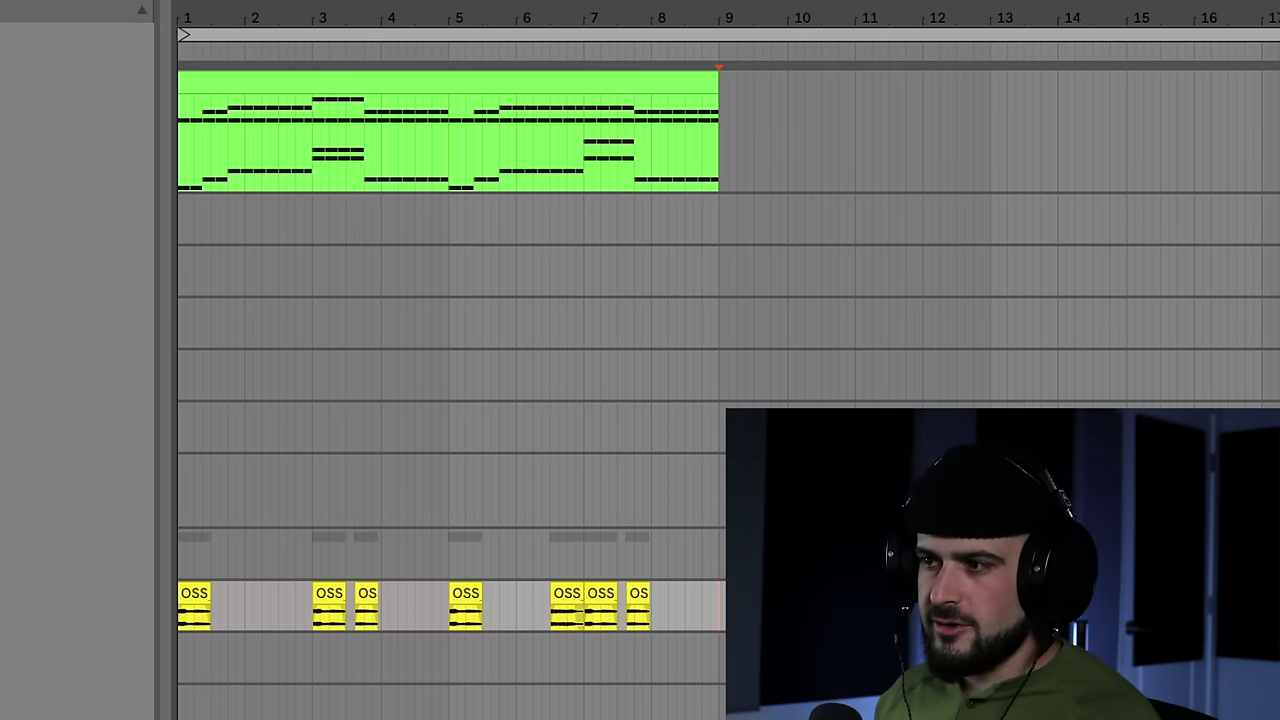
Duplicate bars 1–9 across all tracks so the material continues through bar 17
{"action": "left_click_drag", "start_coordinate": [717, 612], "coordinate": [95, 52]}
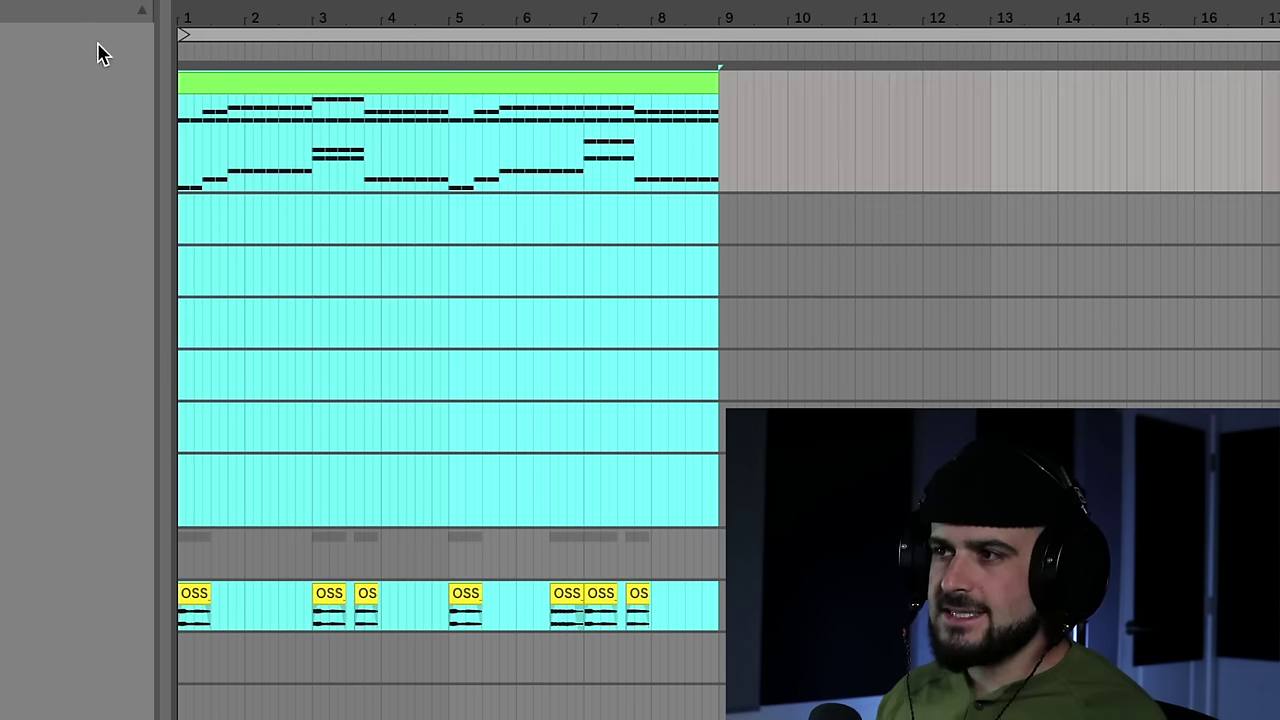
{"action": "key", "text": "ctrl+d"}
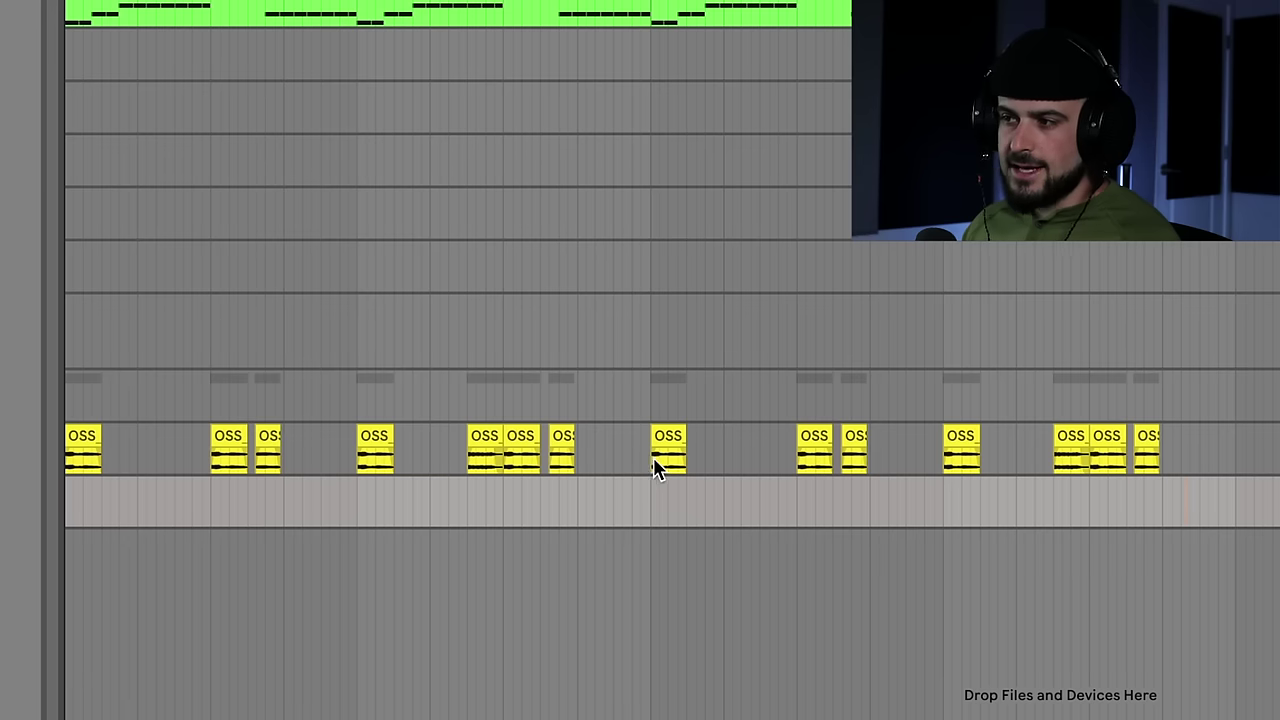
Paste the vocal chops onto the empty track below, then lower their pitch and formant (3.0) in Little AlterBoy
{"action": "left_click_drag", "start_coordinate": [653, 457], "coordinate": [1230, 475]}
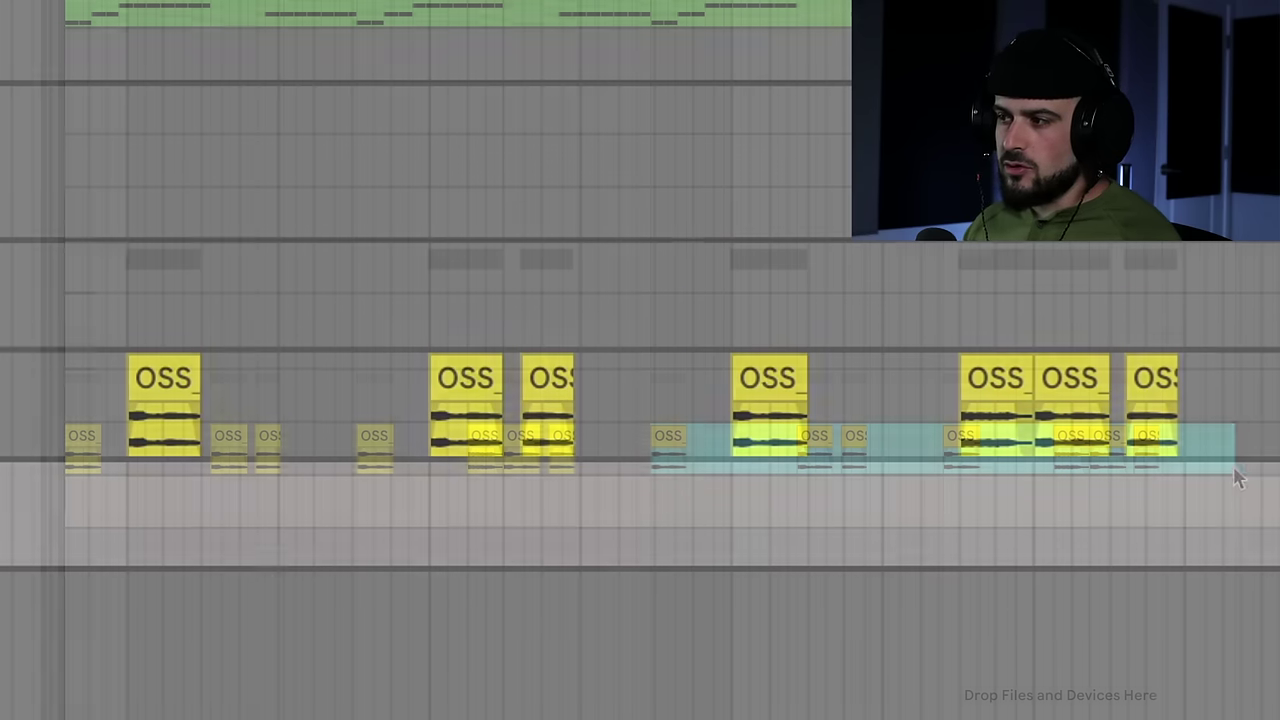
{"action": "left_click_drag", "start_coordinate": [124, 432], "coordinate": [1278, 450]}
{"action": "left_click", "coordinate": [120, 514]}
{"action": "key", "text": "ctrl+v"}
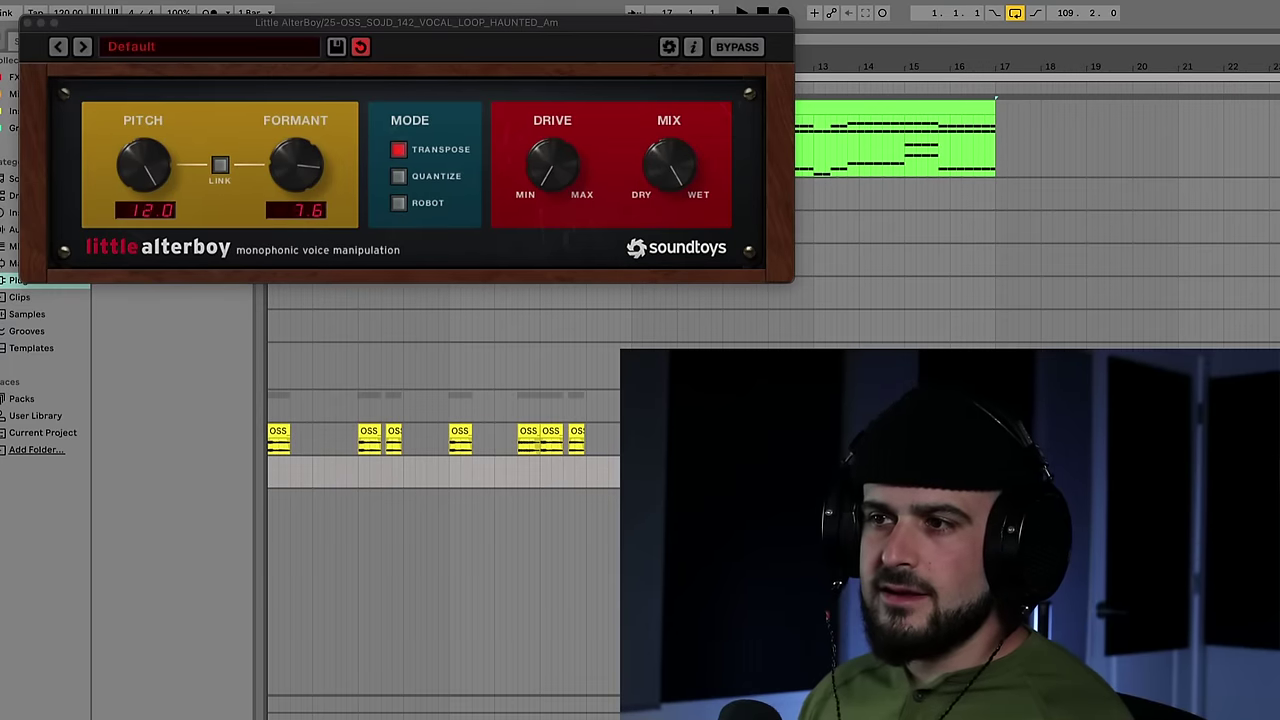
{"action": "left_click_drag", "start_coordinate": [143, 165], "coordinate": [147, 250]}
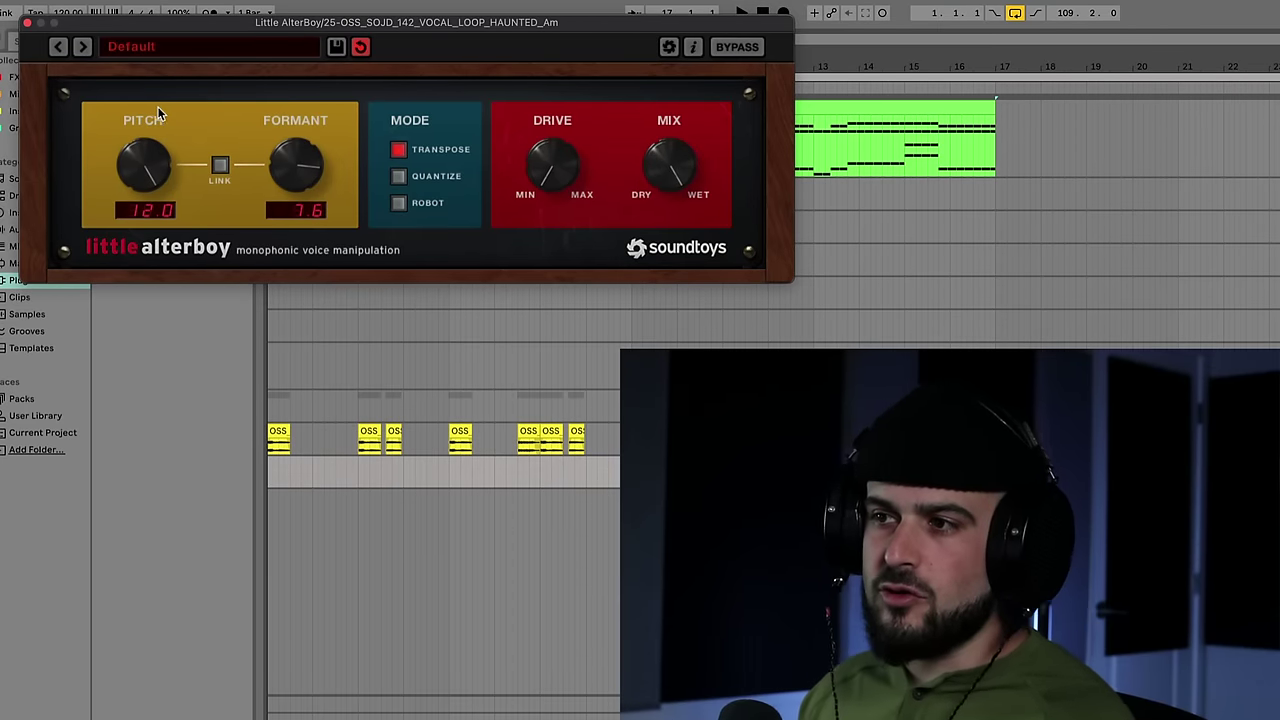
{"action": "left_click_drag", "start_coordinate": [295, 162], "coordinate": [288, 185]}
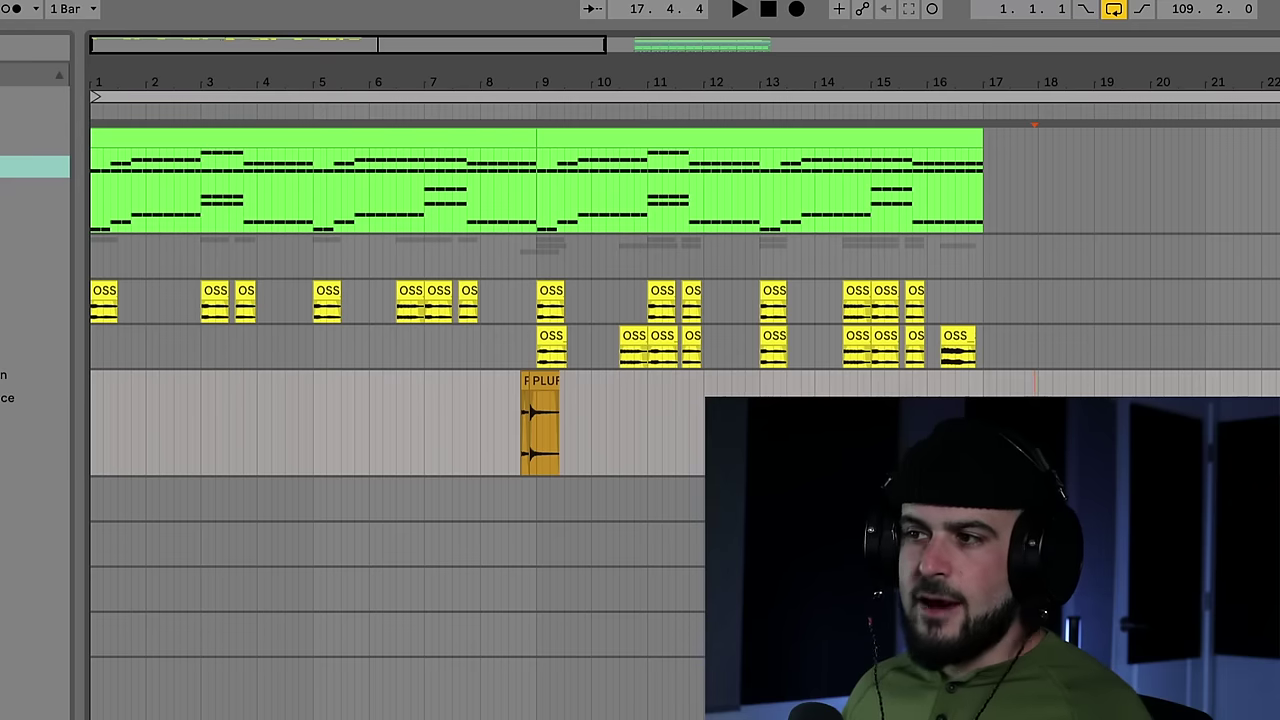
Draw three notes into bar 1 of the MIDI clip, the short one ending at 1.2
{"action": "key", "text": "super+a"}
{"action": "left_click", "coordinate": [245, 420]}
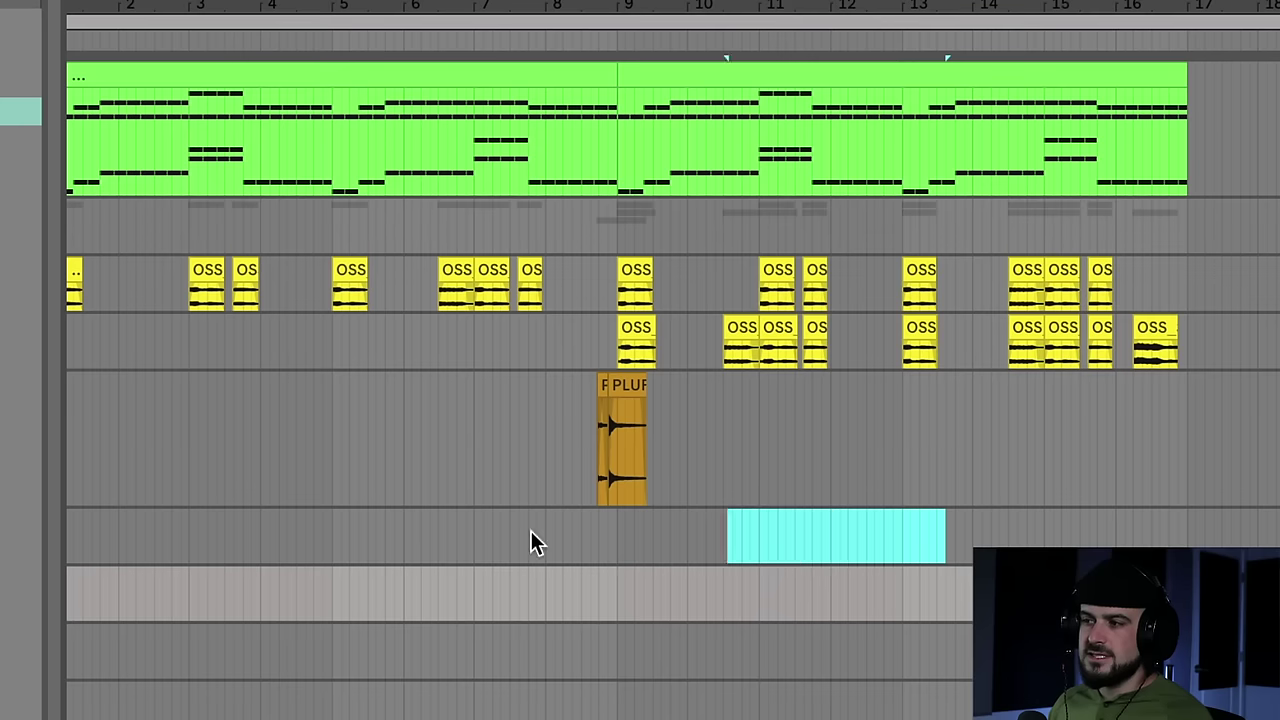
{"action": "left_click", "coordinate": [398, 536], "text": "shift"}
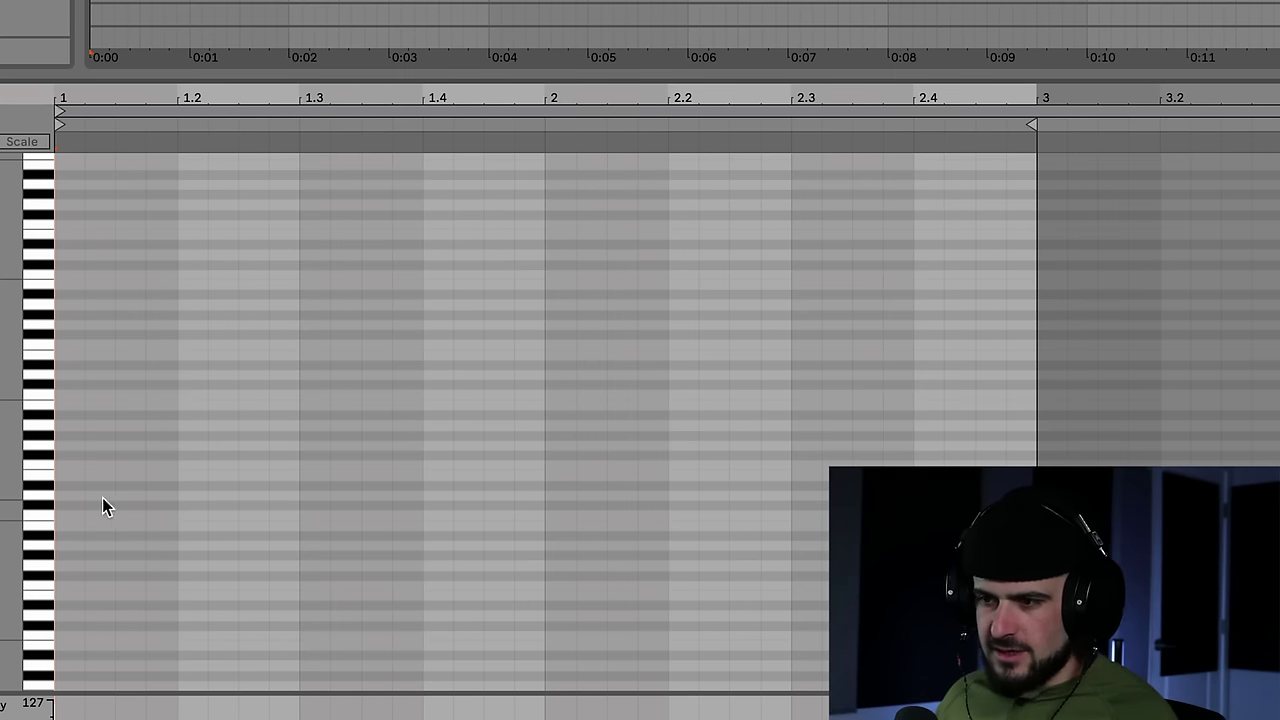
{"action": "double_click", "coordinate": [63, 464]}
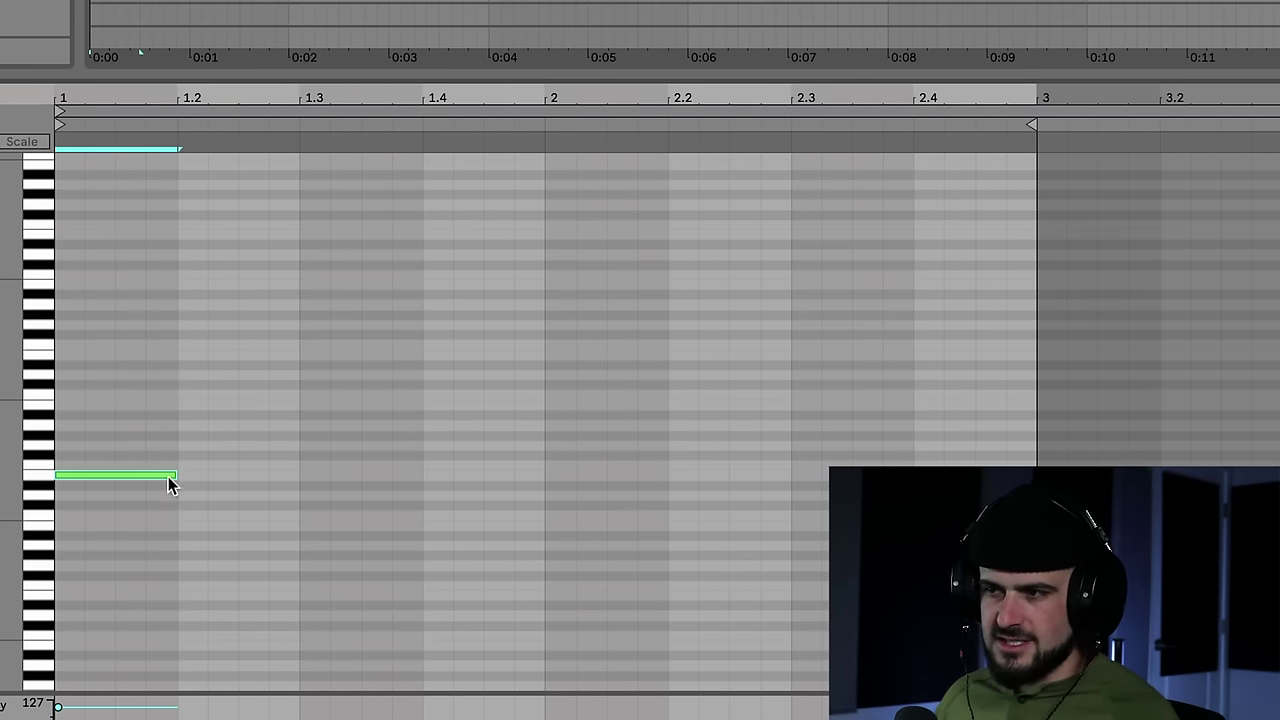
{"action": "left_click_drag", "start_coordinate": [170, 477], "coordinate": [144, 477]}
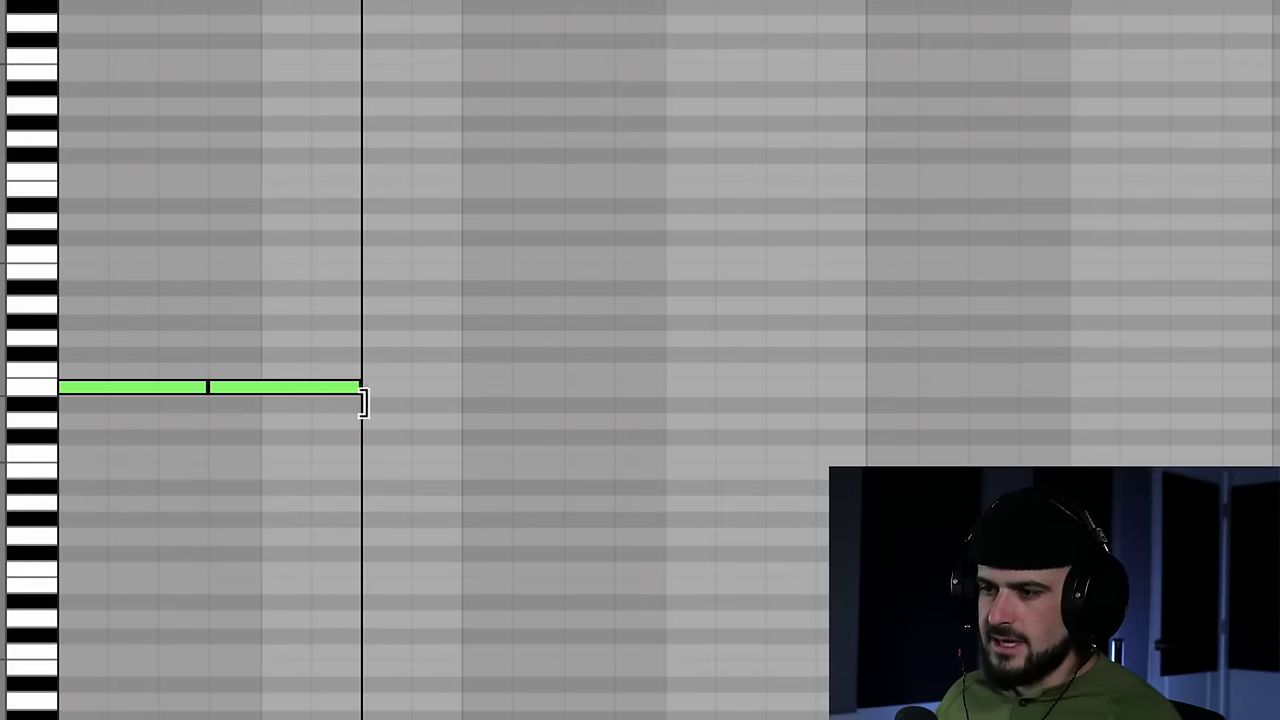
{"action": "left_click_drag", "start_coordinate": [405, 390], "coordinate": [503, 400]}
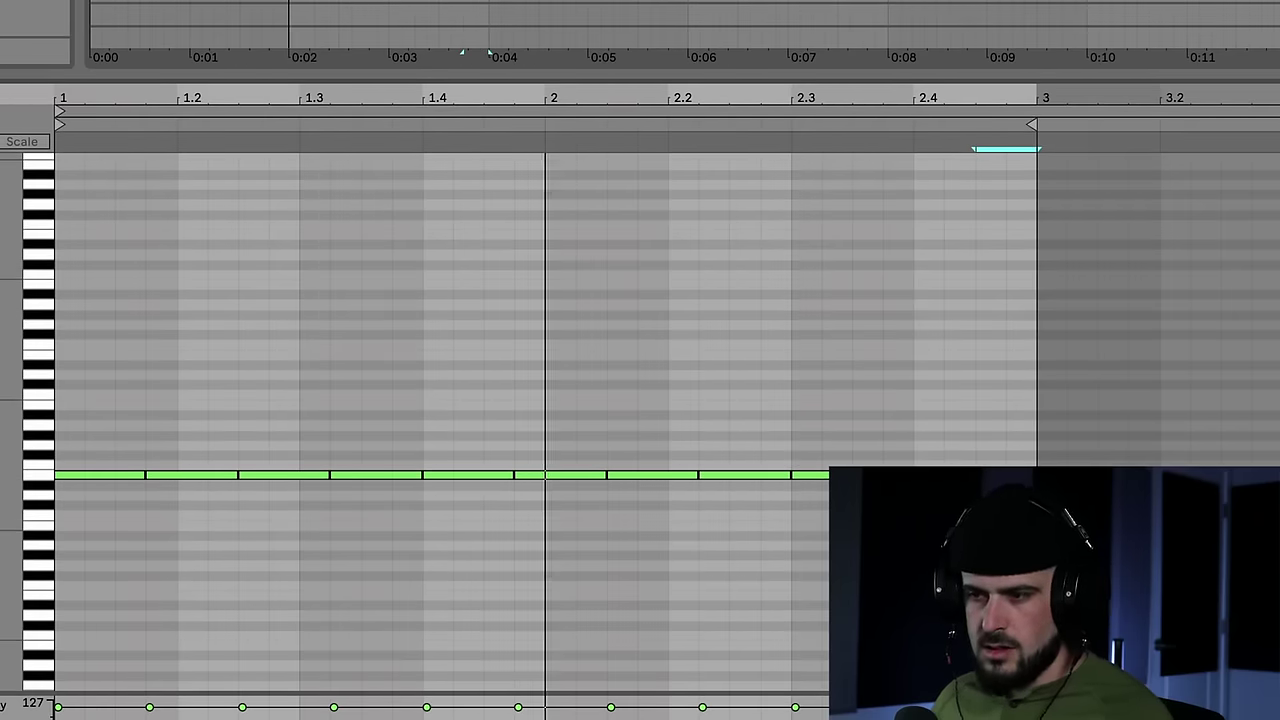
{"action": "double_click", "coordinate": [140, 404]}
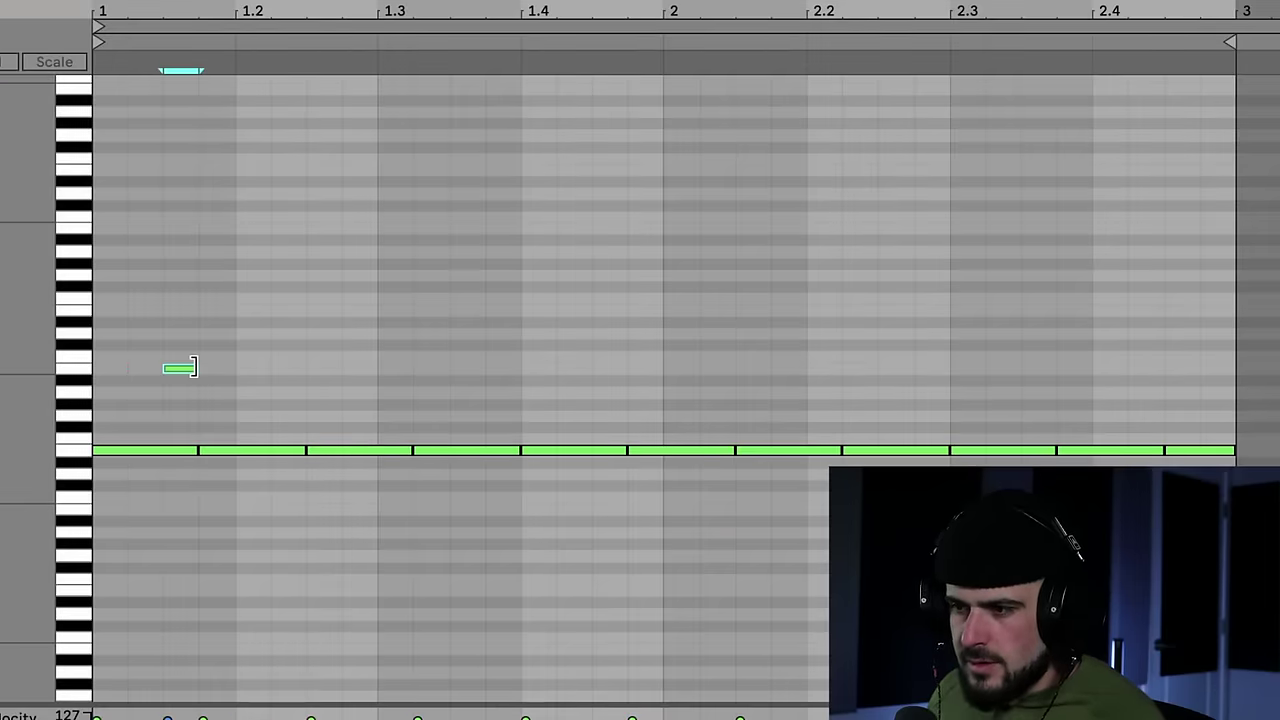
{"action": "left_click_drag", "start_coordinate": [195, 367], "coordinate": [414, 375]}
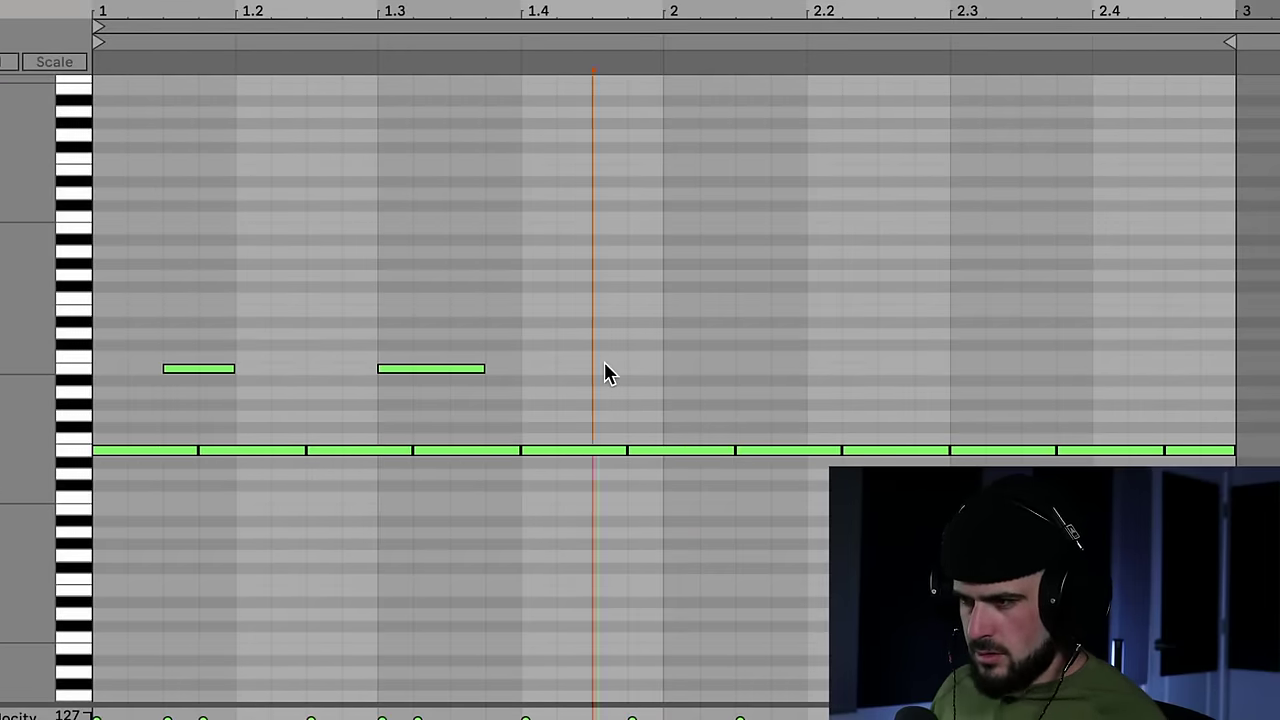
Duplicate the bar-1 notes into bar 2, shift them an eighth note later, and play
{"action": "key", "text": "ctrl+d"}
{"action": "left_click_drag", "start_coordinate": [723, 374], "coordinate": [851, 374]}
{"action": "key", "text": "space"}
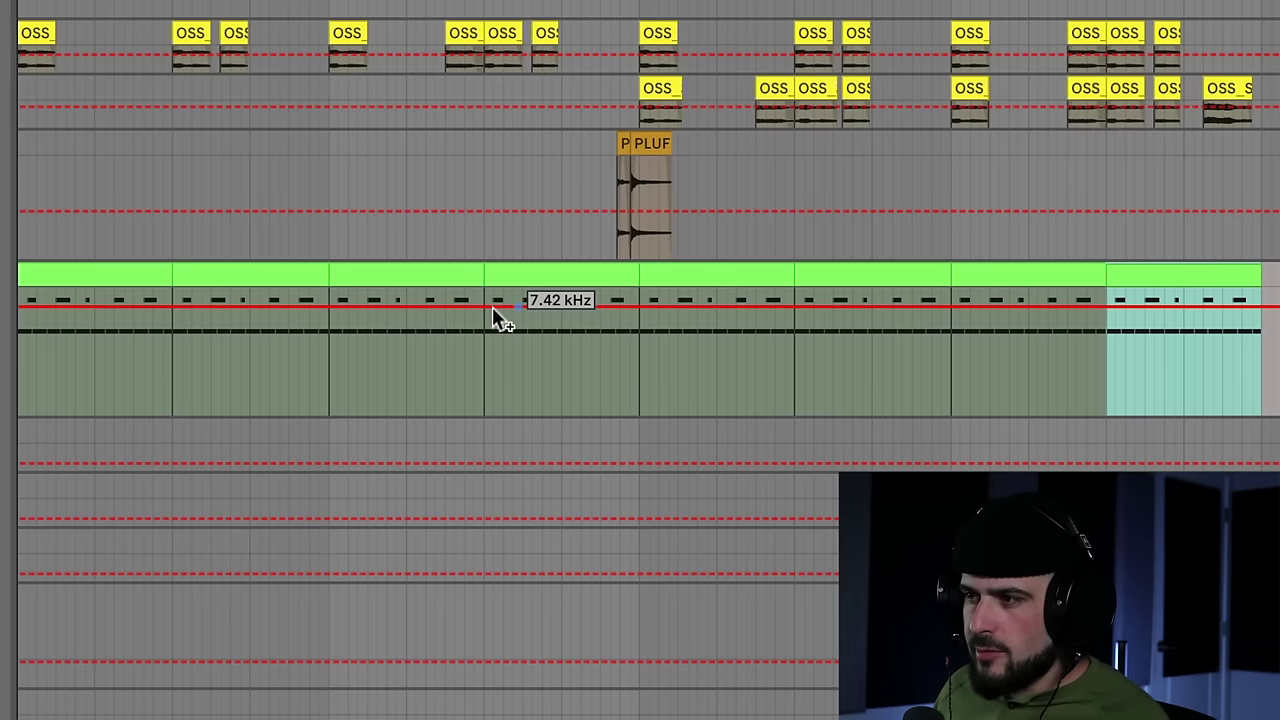
Reshape the filter automation to start at the floor and rise to 3.99 kHz
{"action": "left_click_drag", "start_coordinate": [492, 307], "coordinate": [527, 369]}
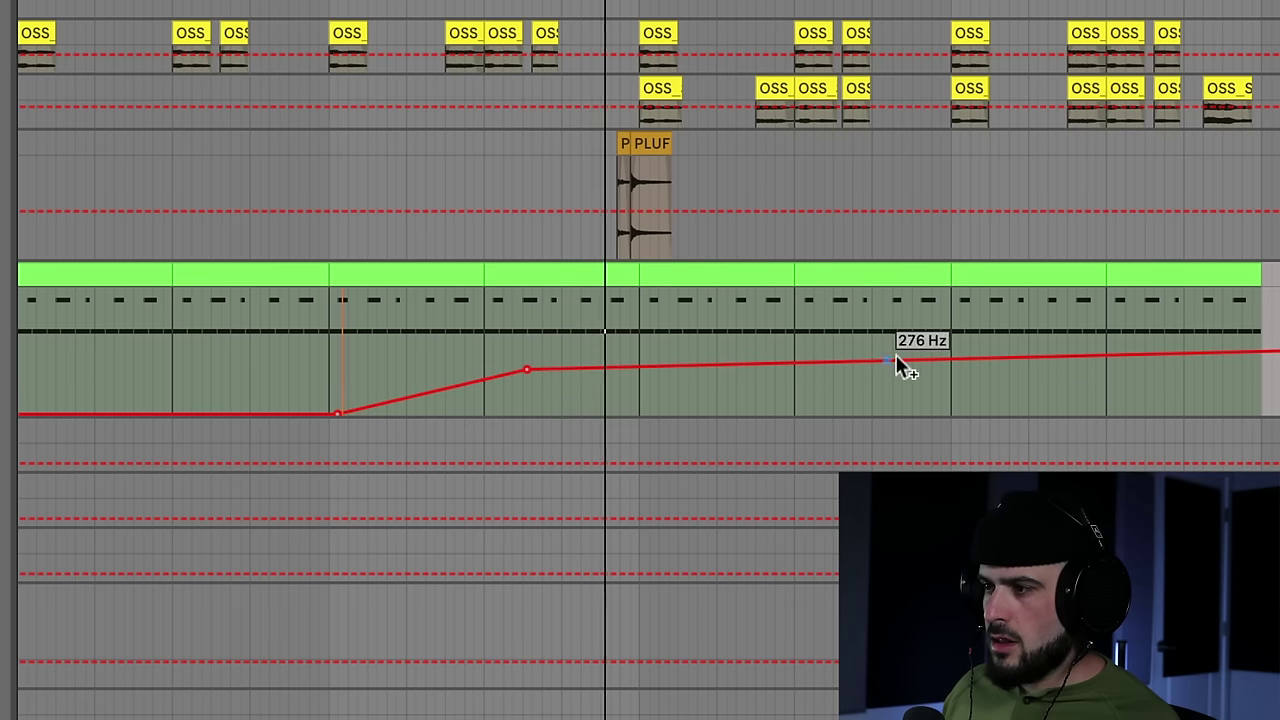
{"action": "left_click_drag", "start_coordinate": [896, 355], "coordinate": [897, 322]}
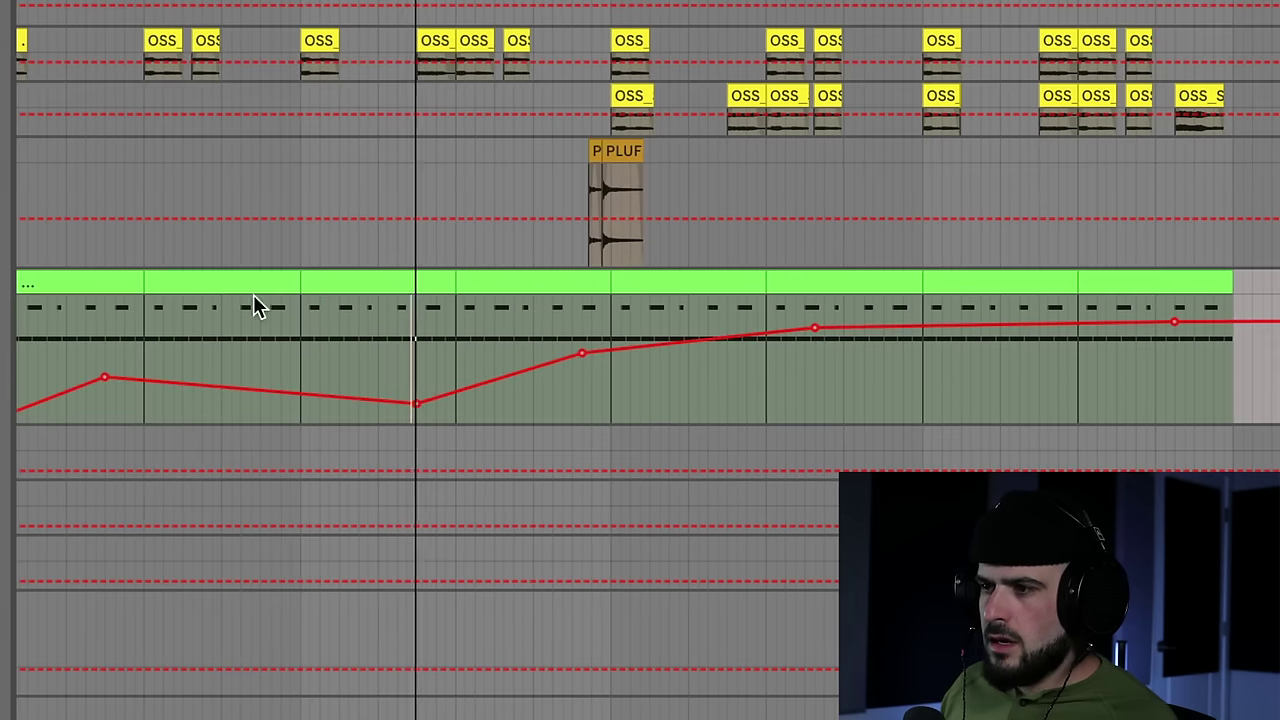
{"action": "left_click_drag", "start_coordinate": [104, 380], "coordinate": [106, 421]}
{"action": "left_click_drag", "start_coordinate": [421, 405], "coordinate": [334, 404]}
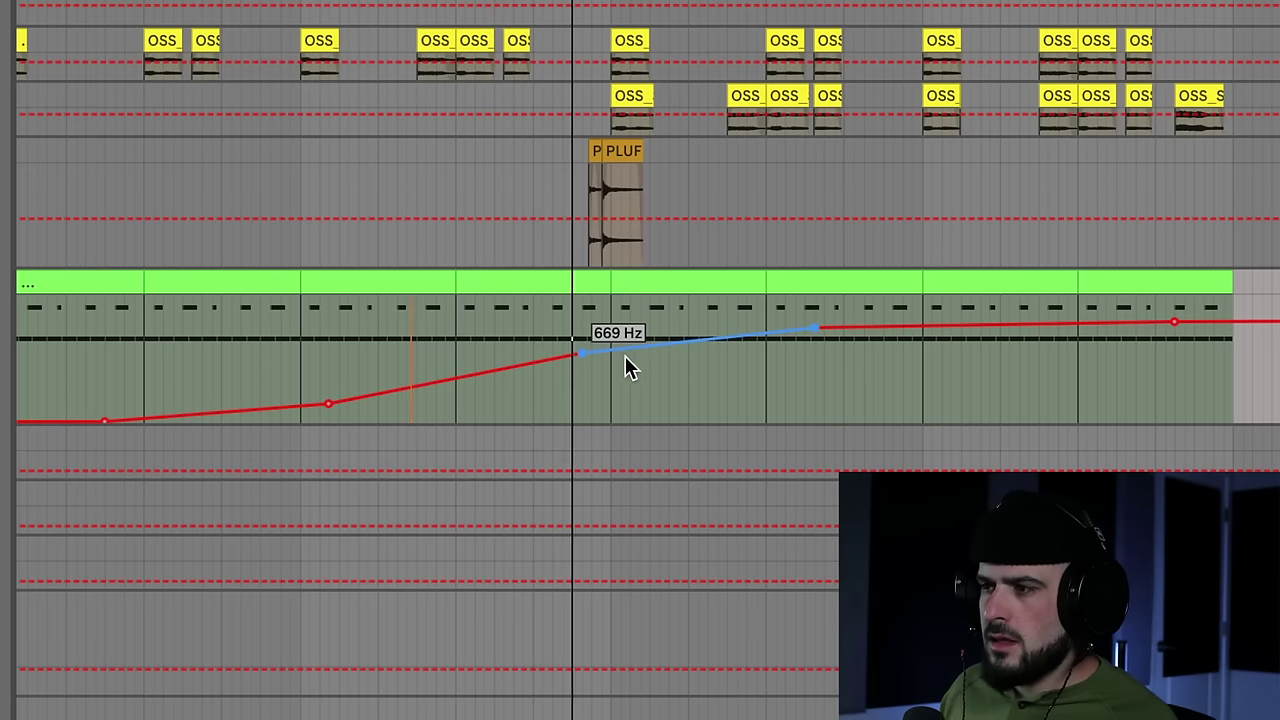
{"action": "left_click_drag", "start_coordinate": [622, 345], "coordinate": [624, 339]}
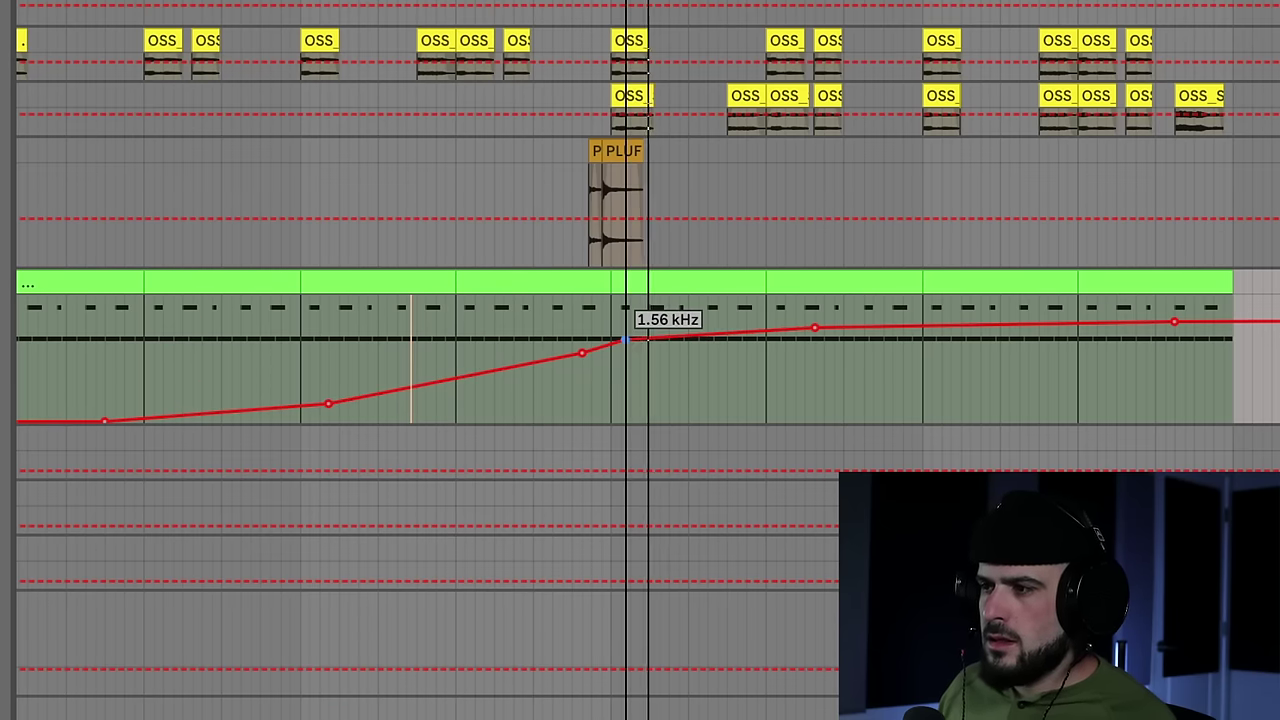
{"action": "left_click_drag", "start_coordinate": [810, 324], "coordinate": [813, 317]}
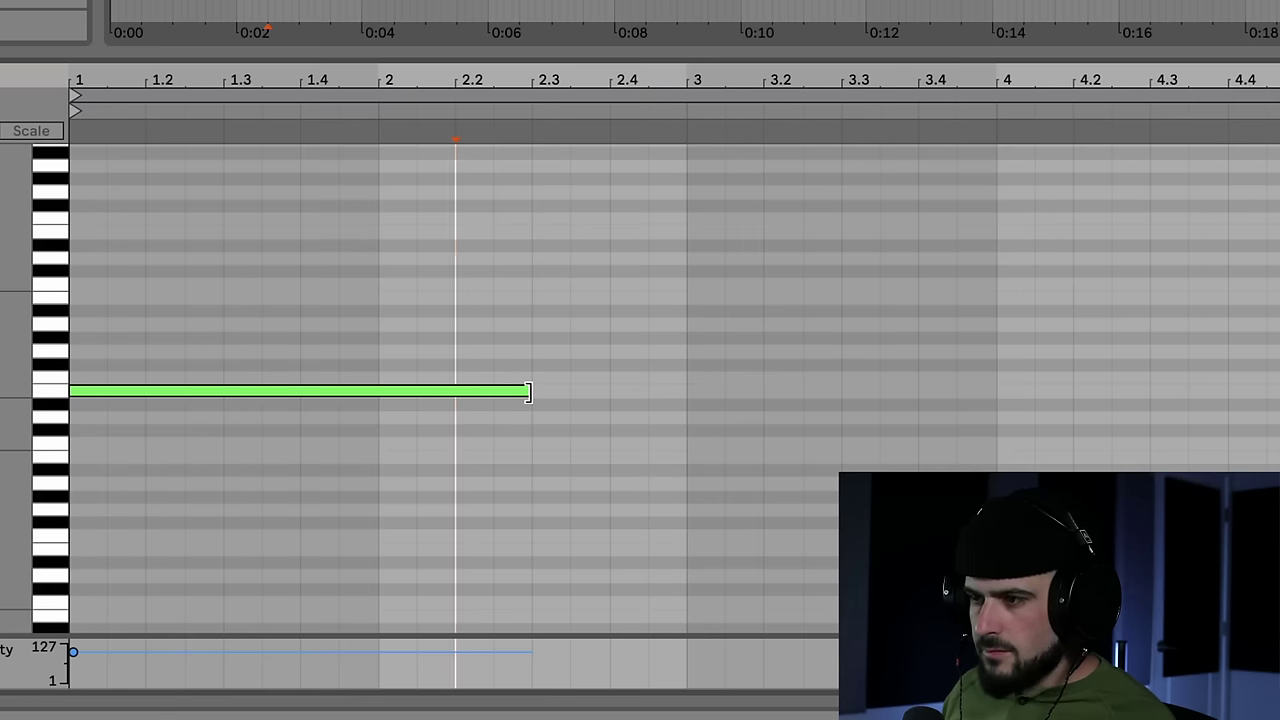
Stretch the green note to the clip's end past bar 4 and play it back
{"action": "left_click_drag", "start_coordinate": [528, 392], "coordinate": [1150, 410]}
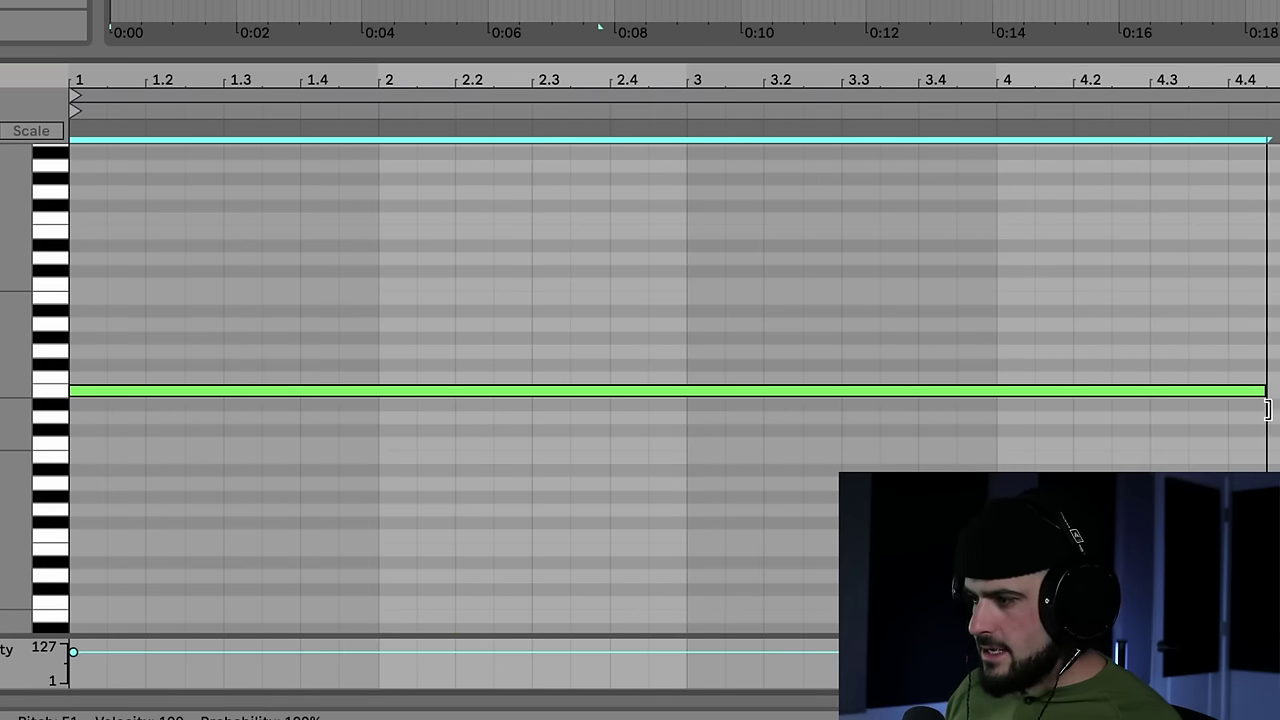
{"action": "left_click_drag", "start_coordinate": [1259, 410], "coordinate": [1278, 410]}
{"action": "key", "text": "space"}
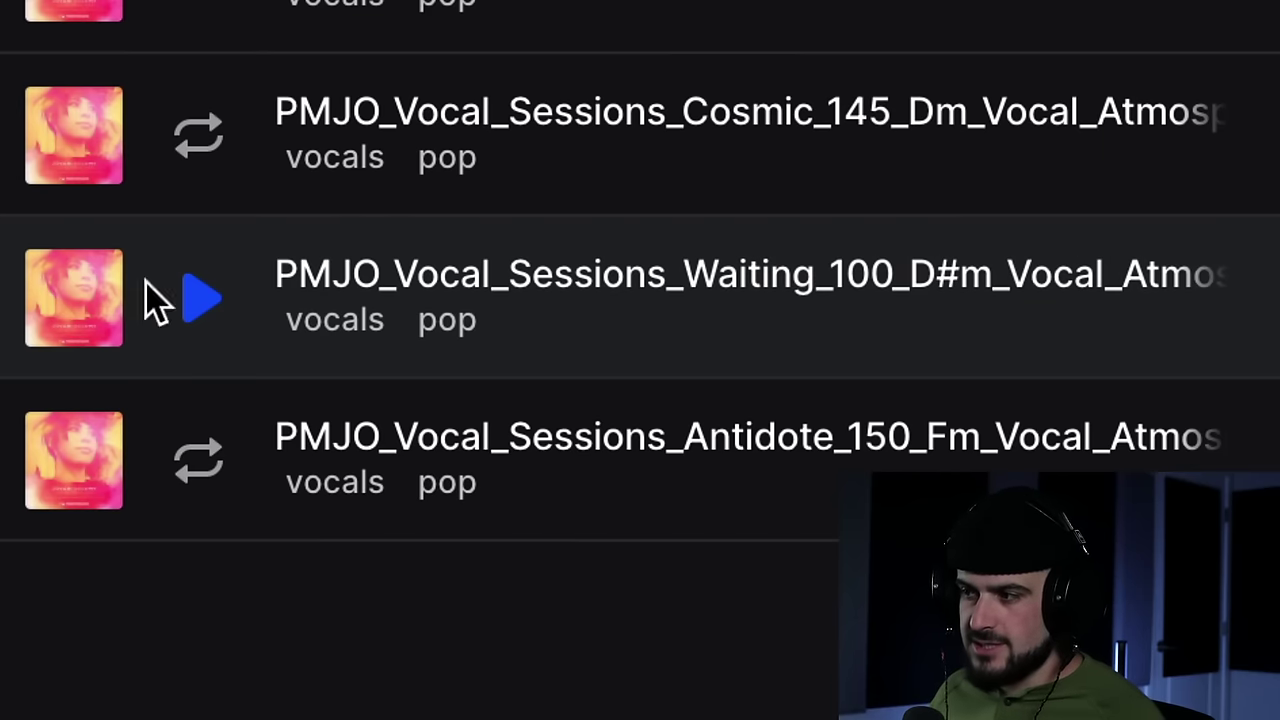
Preview the Waiting vocal atmosphere sample and load it into Pigments
{"action": "left_click", "coordinate": [210, 322]}
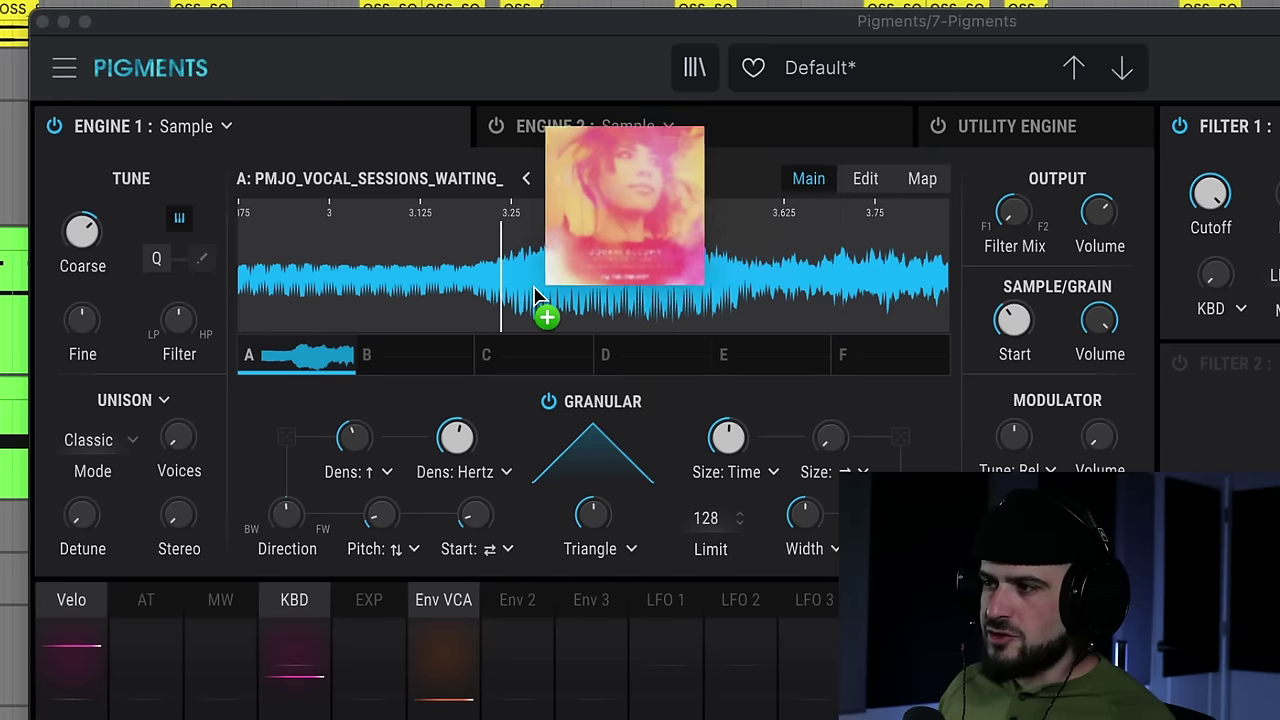
{"action": "left_click_drag", "start_coordinate": [537, 292], "coordinate": [536, 297]}
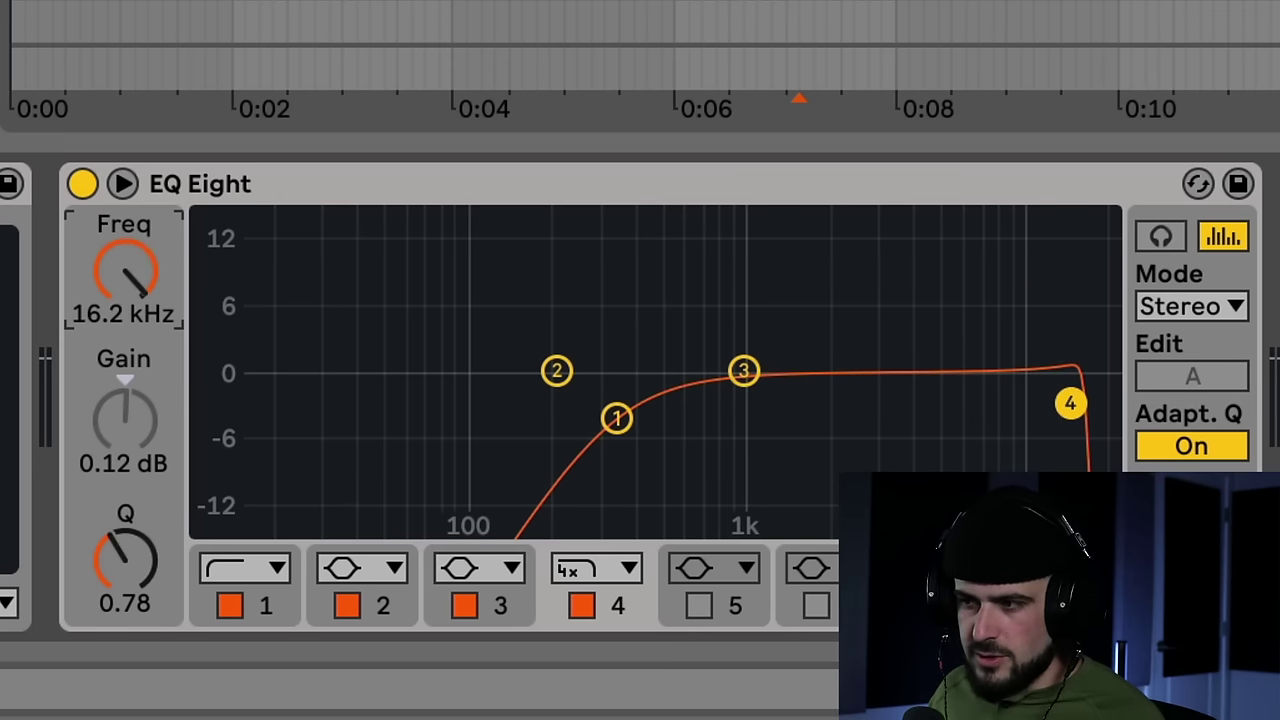
Play back and raise the second clip's cutoff automation to about 2.1 kHz
{"action": "key", "text": "space"}
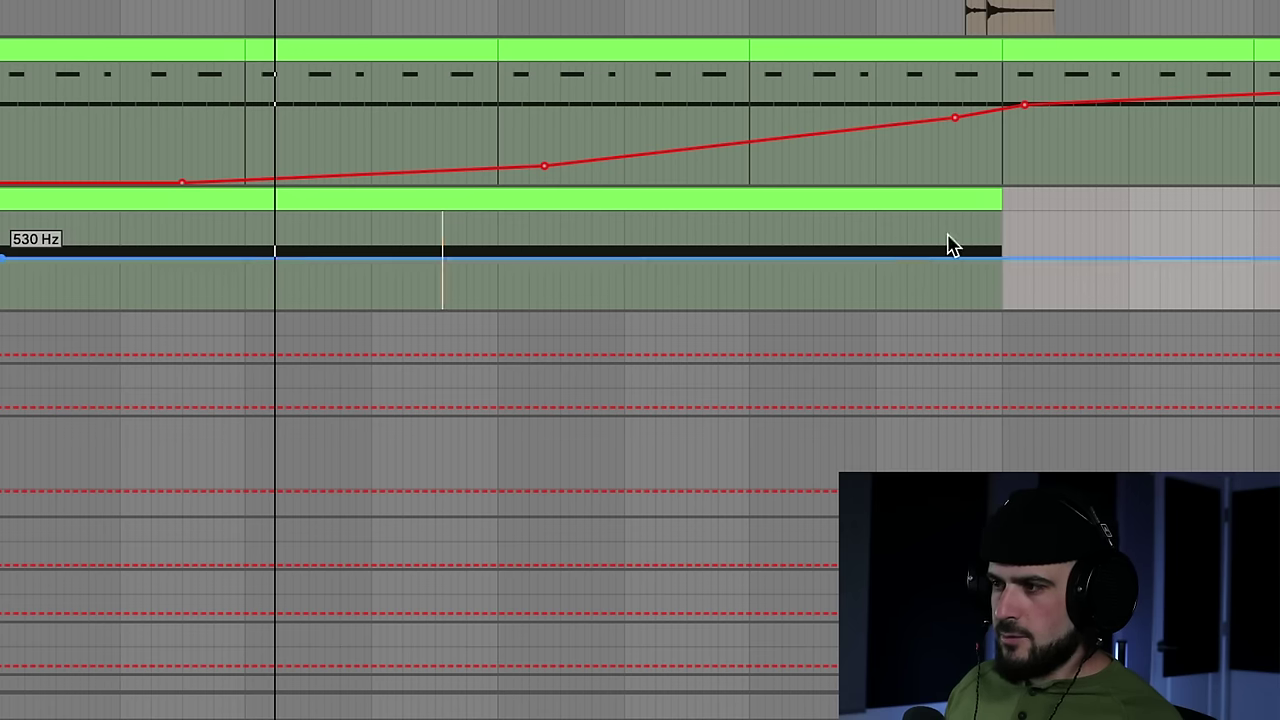
{"action": "left_click_drag", "start_coordinate": [1005, 259], "coordinate": [1007, 244]}
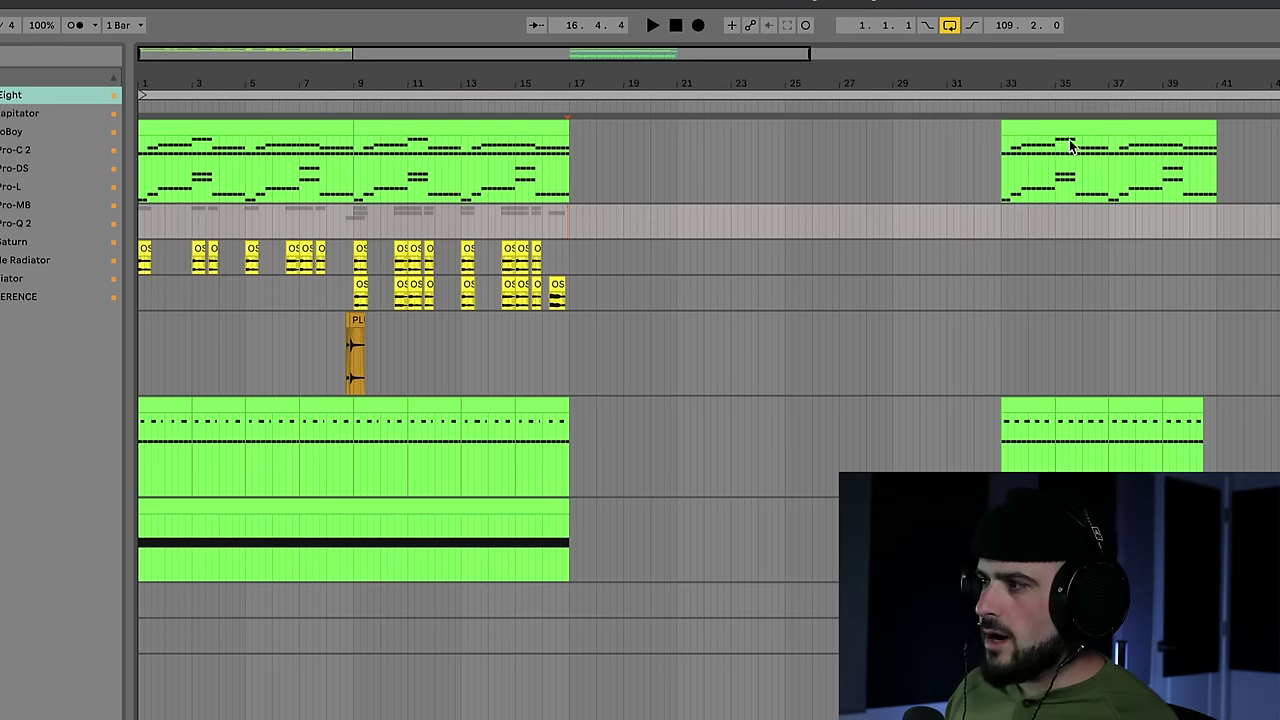
Copy the bar 33 chord clip into bar 17 and slide the selected drum group clips earlier
{"action": "left_click_drag", "start_coordinate": [1083, 130], "coordinate": [654, 148]}
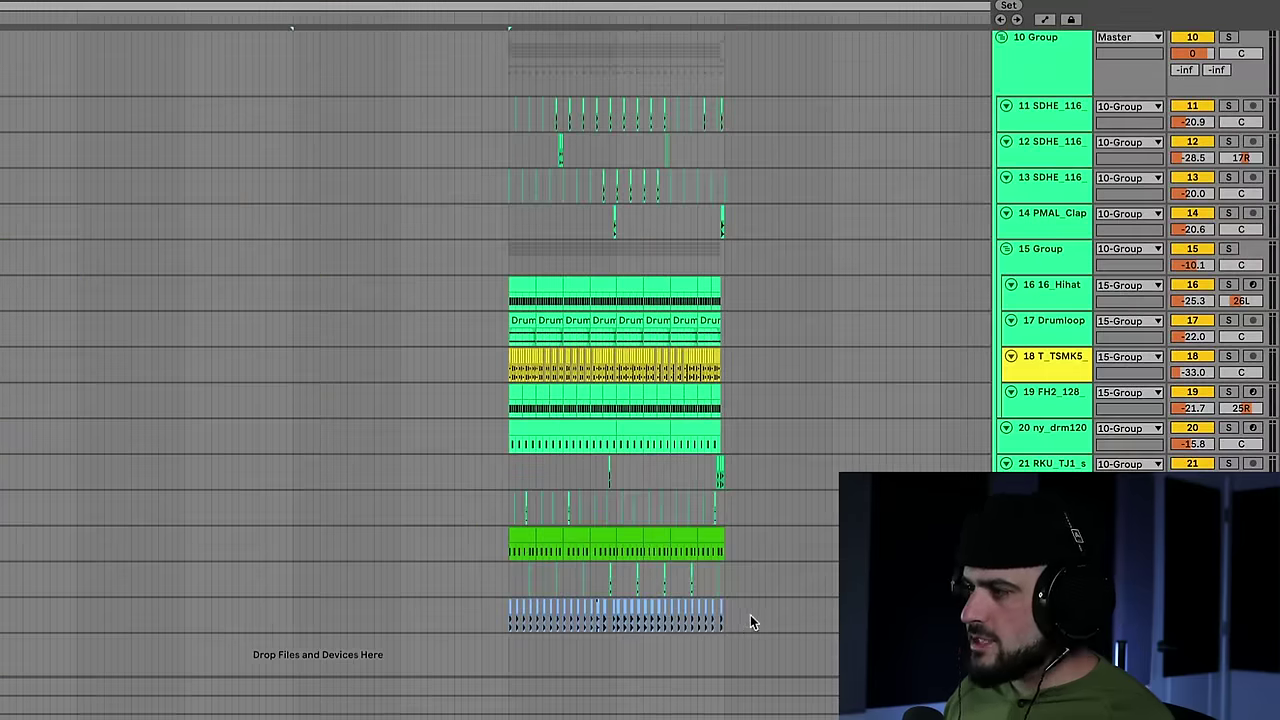
{"action": "left_click_drag", "start_coordinate": [751, 628], "coordinate": [497, 30]}
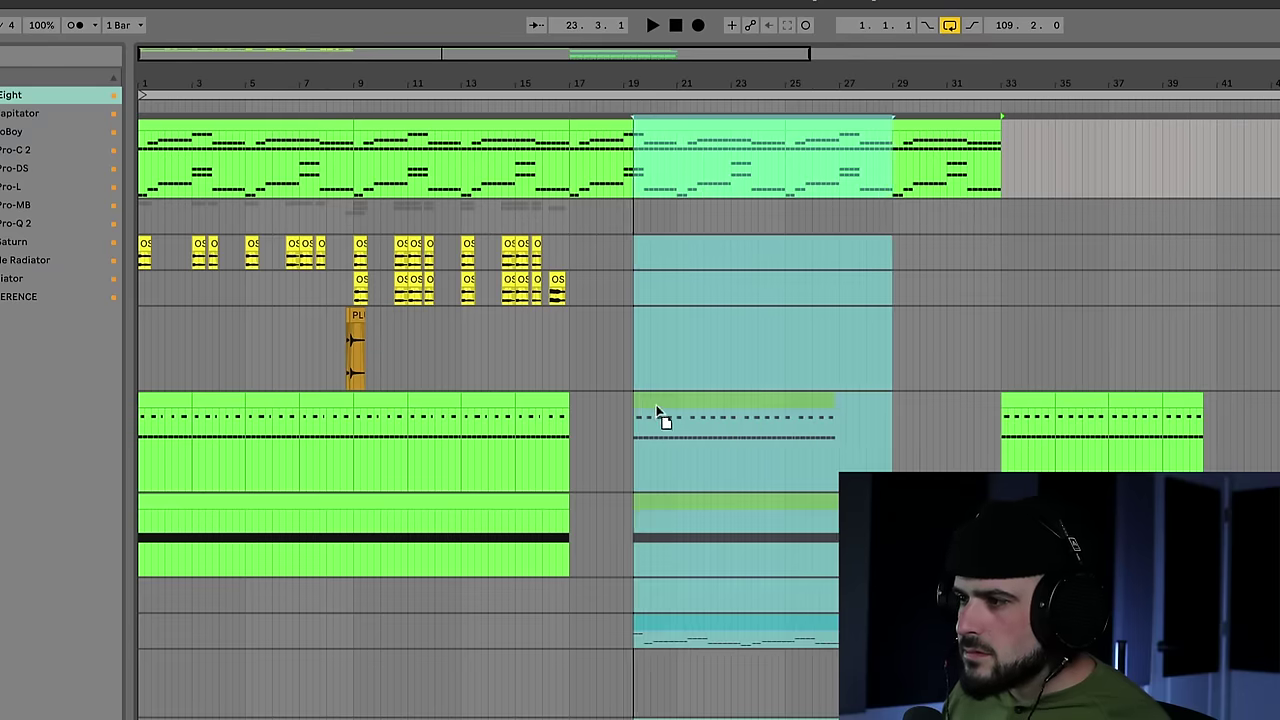
{"action": "left_click_drag", "start_coordinate": [657, 420], "coordinate": [594, 420]}
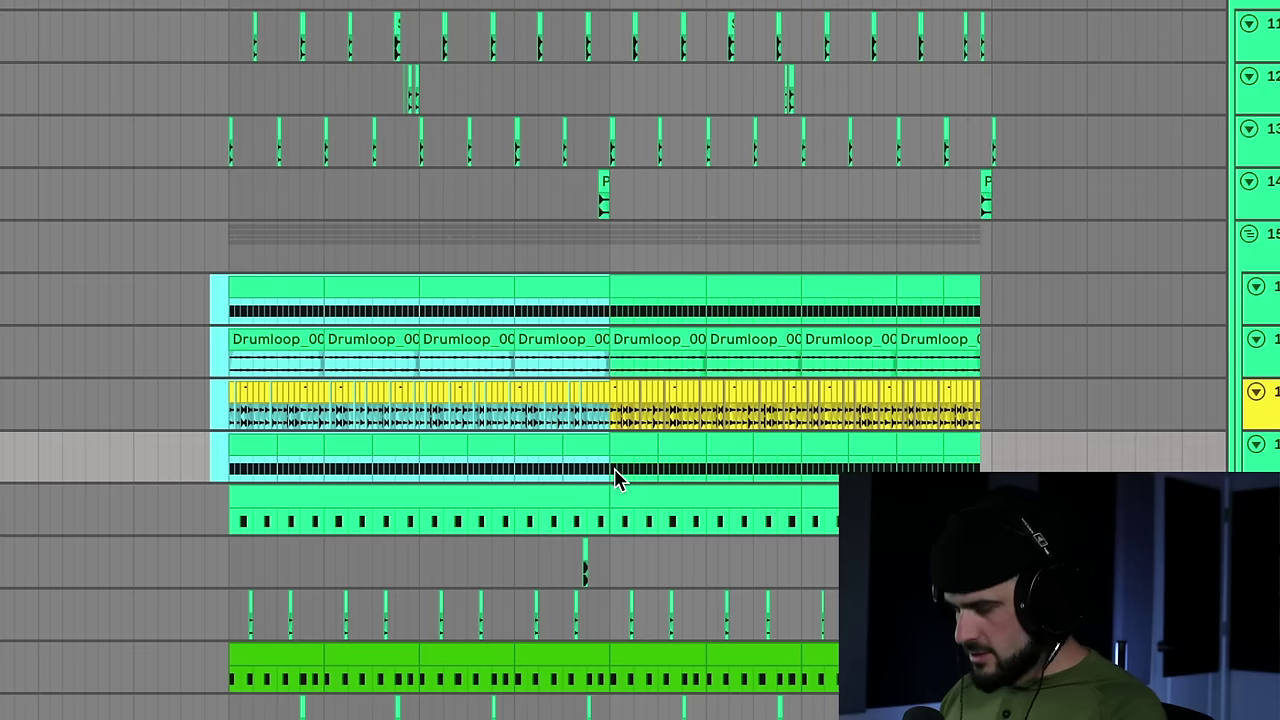
Delete the selected opening range on the drum loop tracks and play back the arrangement
{"action": "key", "text": "Delete"}
{"action": "left_click", "coordinate": [217, 306]}
{"action": "key", "text": "space"}
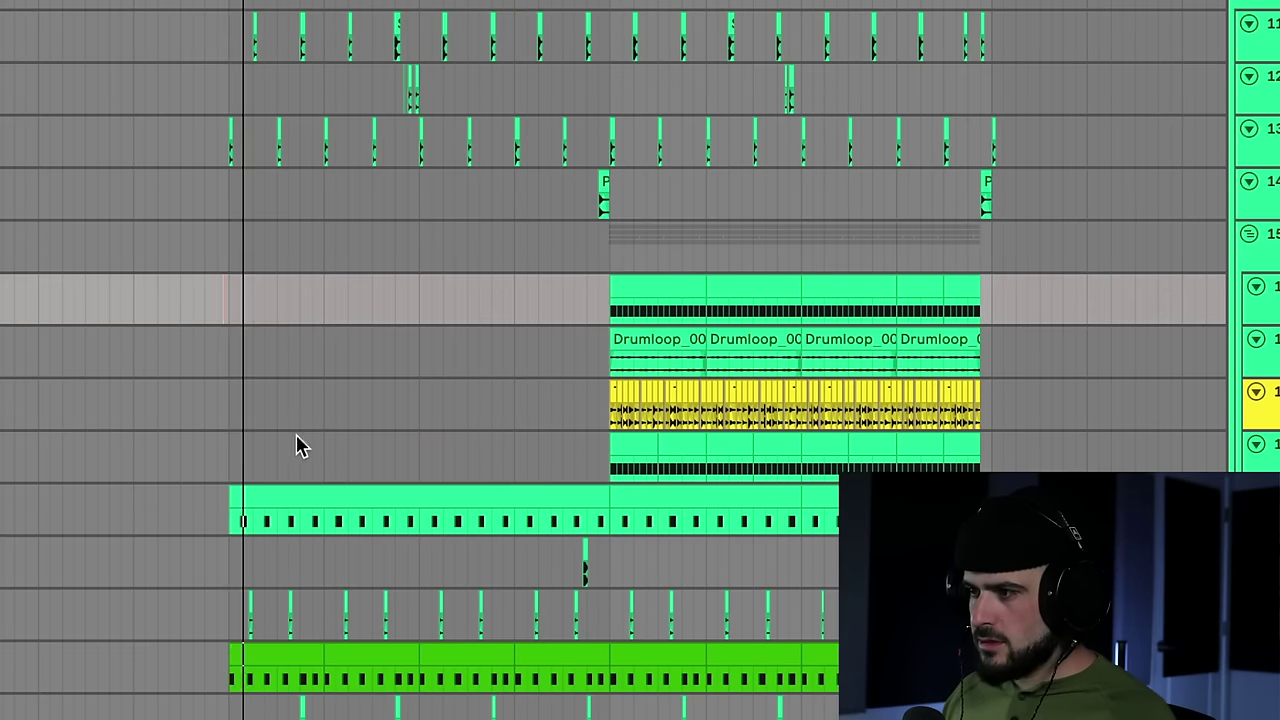
{"action": "scroll", "coordinate": [300, 430], "scroll_direction": "down", "scroll_amount": 2}
{"action": "scroll", "coordinate": [306, 421], "scroll_direction": "down", "scroll_amount": 3}
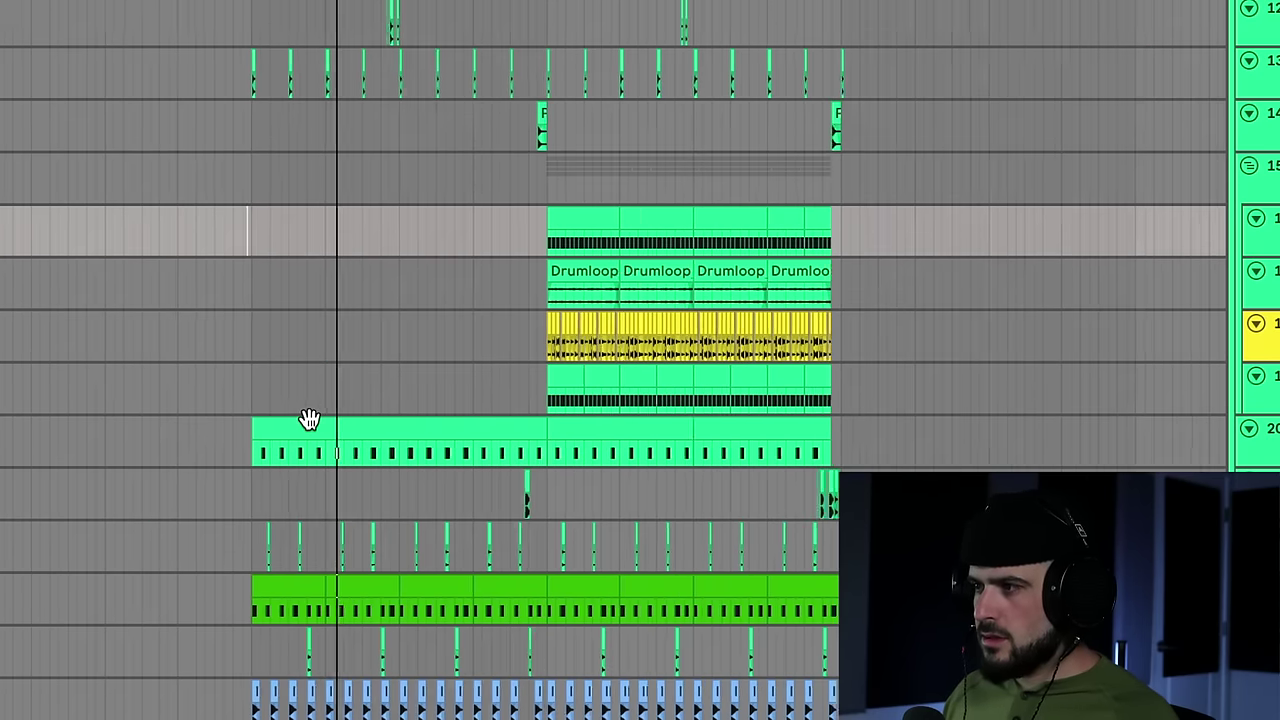
{"action": "scroll", "coordinate": [309, 420], "scroll_direction": "up", "scroll_amount": 6}
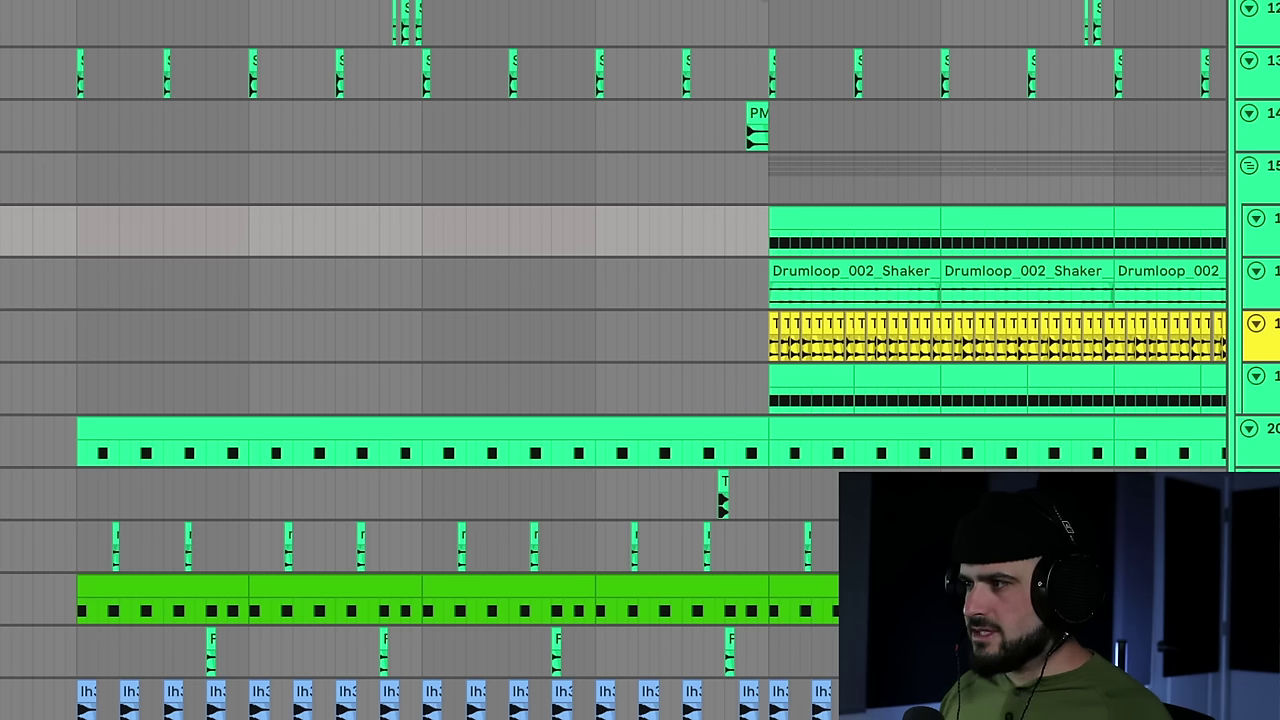
{"action": "key", "text": "minus"}
{"action": "key", "text": "minus"}
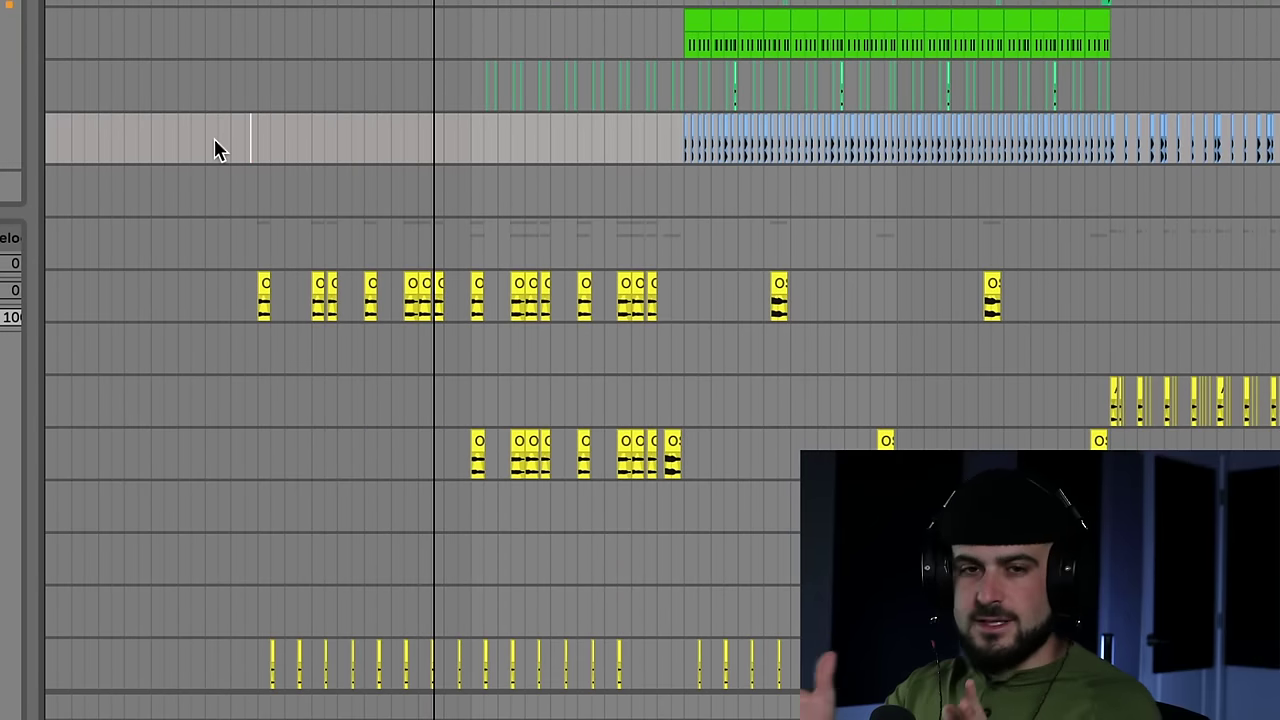
{"action": "key", "text": "space"}
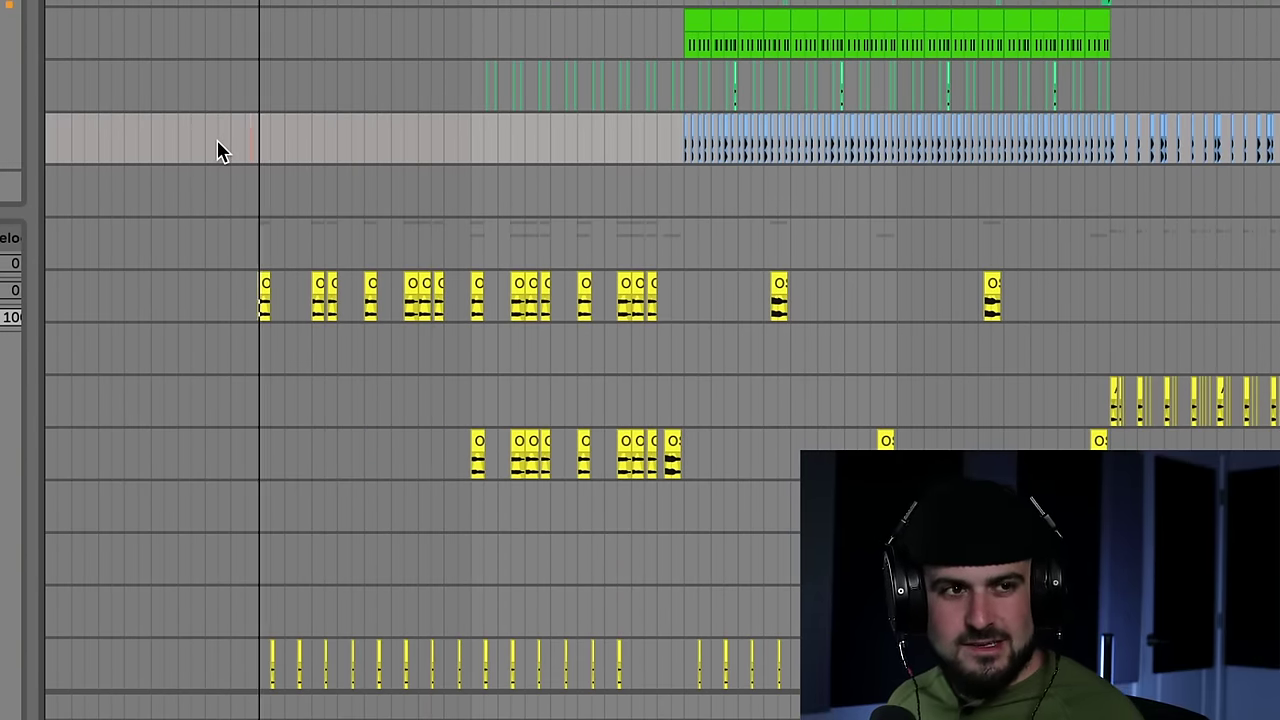